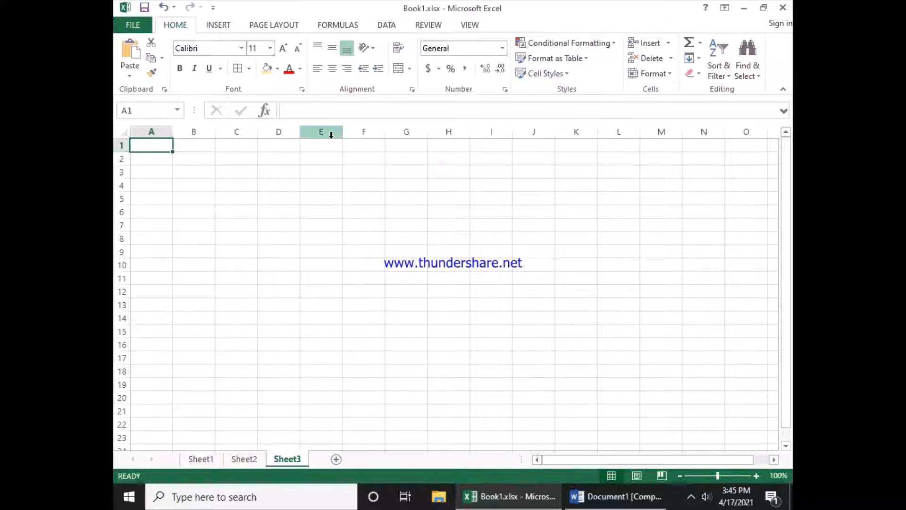
# Step: Select column D on Sheet3, then view the definitions table on Sheet2 and return to Sheet3
pyautogui.click(278, 132)
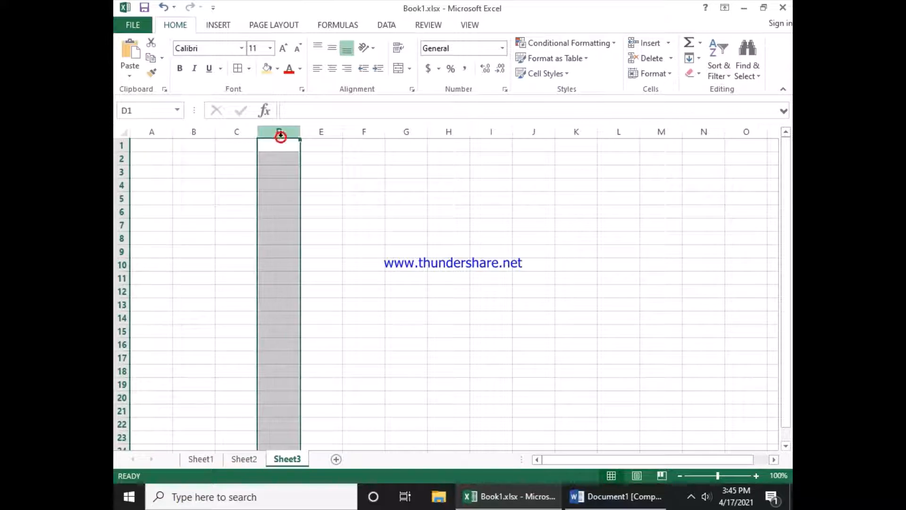
pyautogui.click(244, 459)
pyautogui.moveTo(310, 188); pyautogui.dragTo(642, 191)
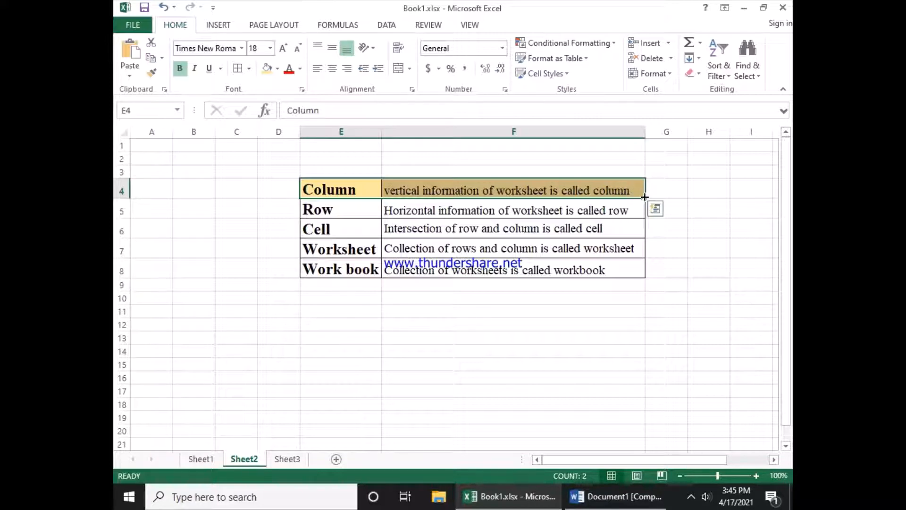
pyautogui.click(287, 458)
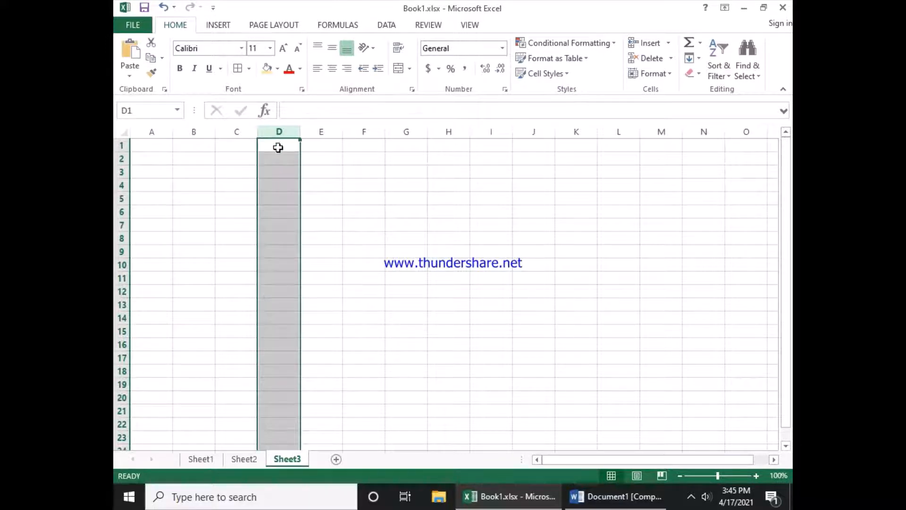
# Step: Select individual columns one at a time by their headers, from D across to K and back
pyautogui.moveTo(278, 150); pyautogui.dragTo(364, 134)
pyautogui.click(405, 132)
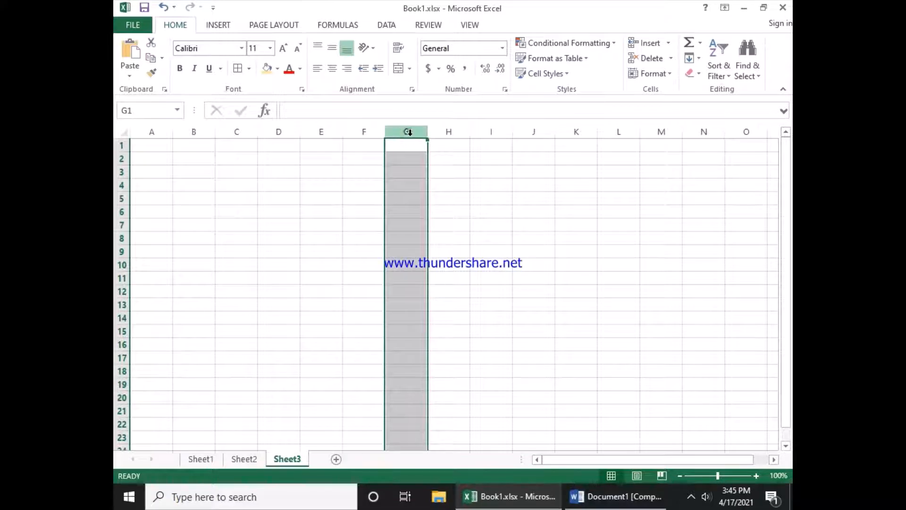
pyautogui.click(437, 133)
pyautogui.click(483, 132)
pyautogui.click(528, 133)
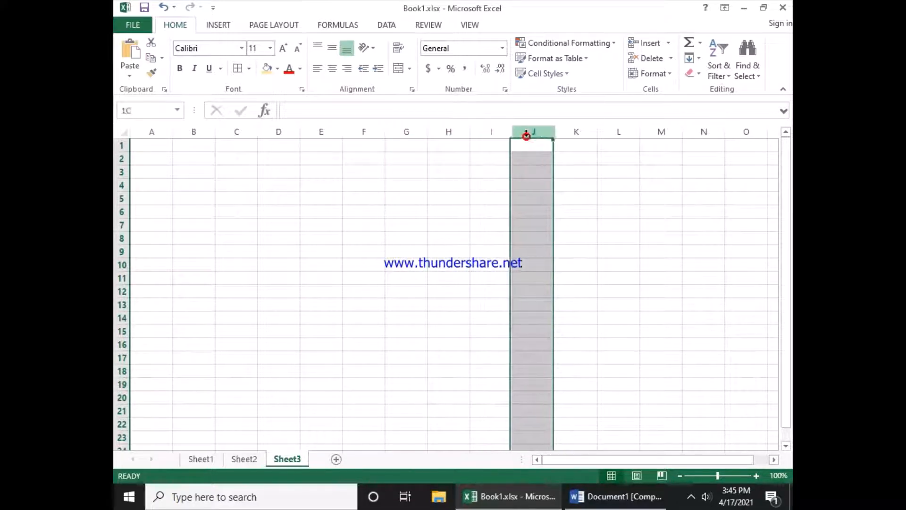
pyautogui.click(588, 132)
pyautogui.moveTo(559, 131); pyautogui.dragTo(320, 133)
pyautogui.click(321, 133)
pyautogui.click(278, 134)
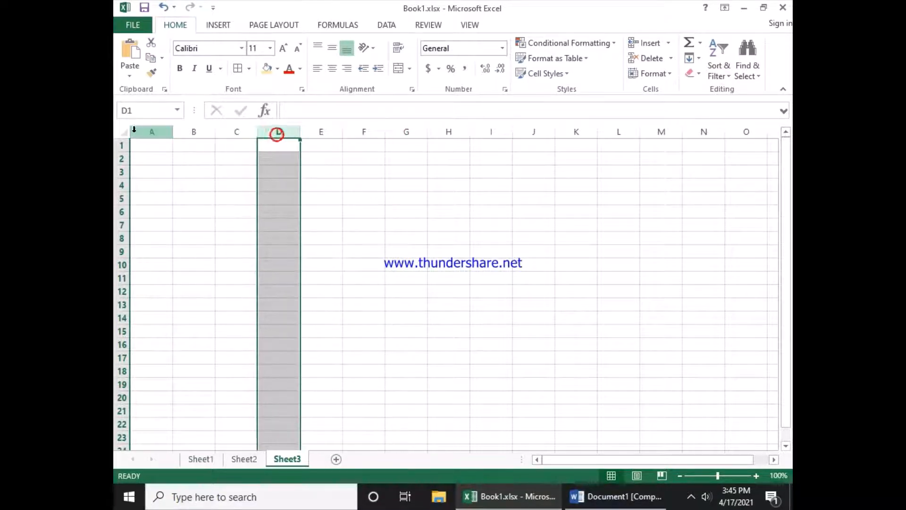
# Step: Select columns A through L together and scroll down and back up to examine the selection
pyautogui.moveTo(140, 132); pyautogui.dragTo(617, 142)
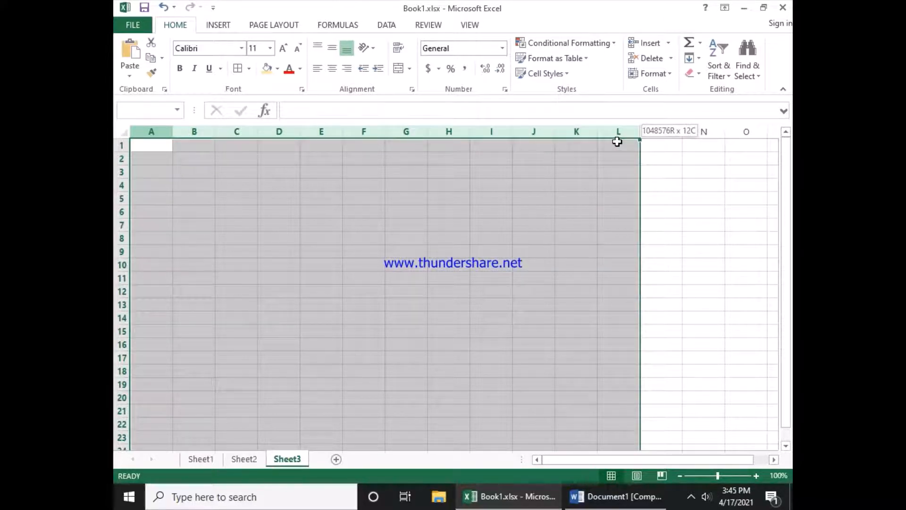
pyautogui.moveTo(617, 142); pyautogui.dragTo(617, 142)
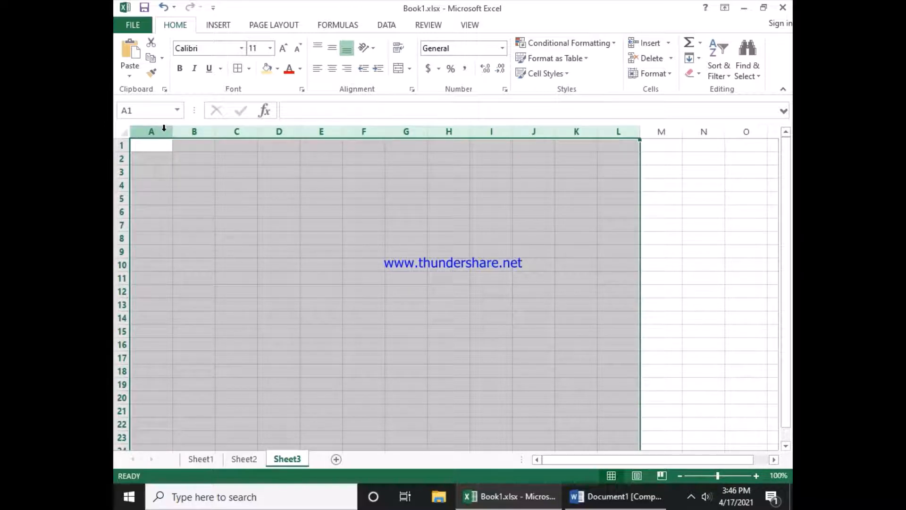
pyautogui.moveTo(164, 128); pyautogui.dragTo(609, 130)
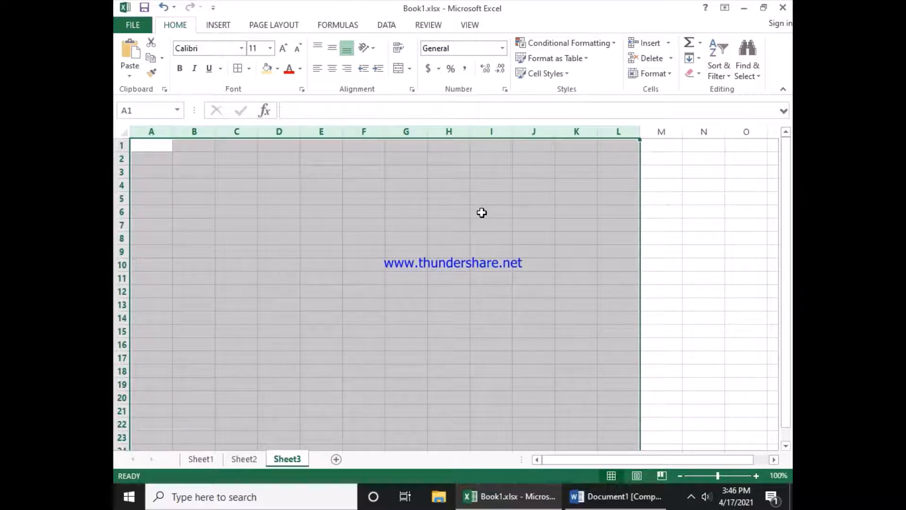
pyautogui.scroll(-20, 481, 213)
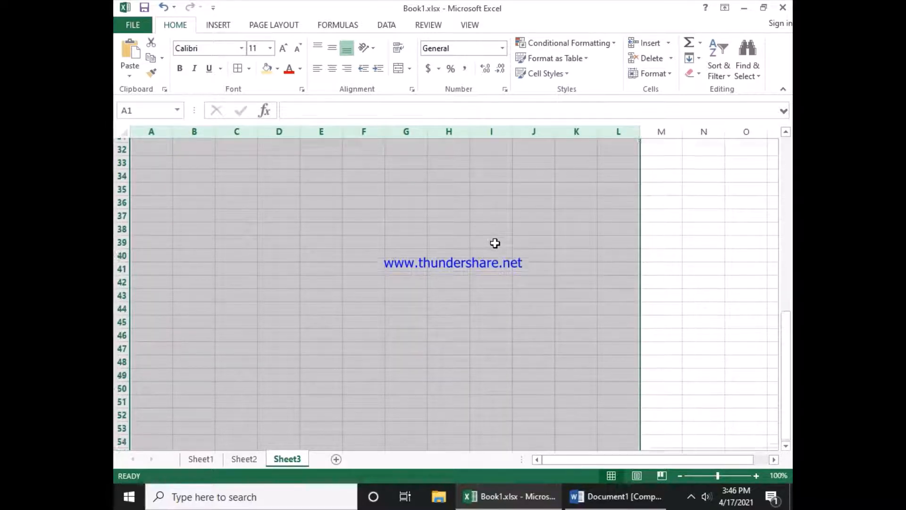
pyautogui.scroll(-20, 494, 245)
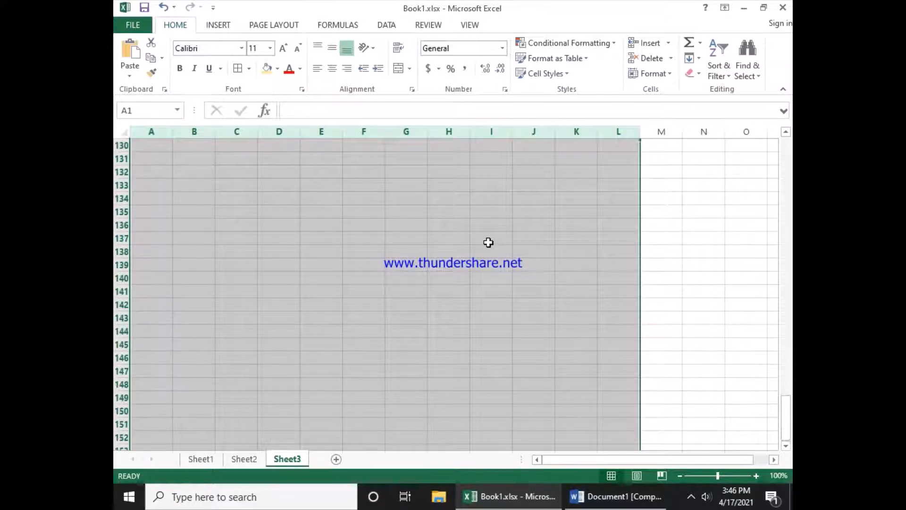
pyautogui.scroll(-10, 485, 243)
pyautogui.scroll(20, 481, 245)
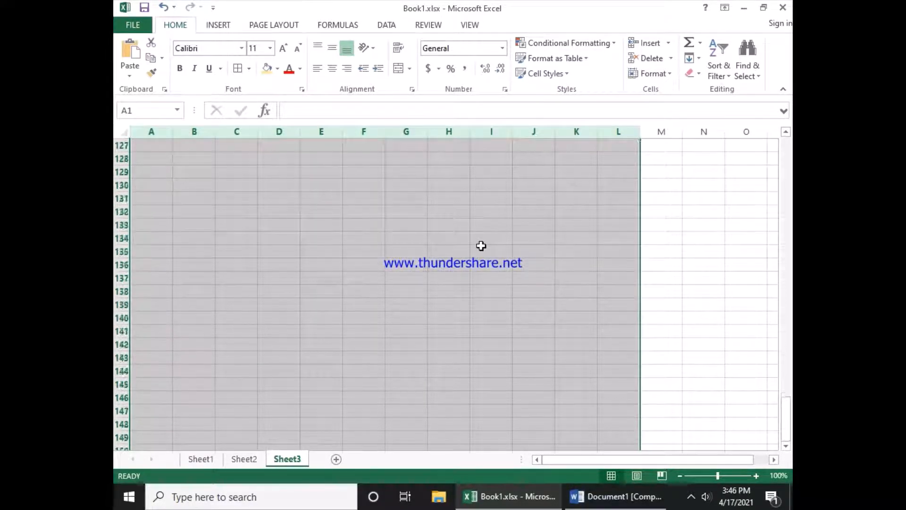
pyautogui.scroll(20, 481, 246)
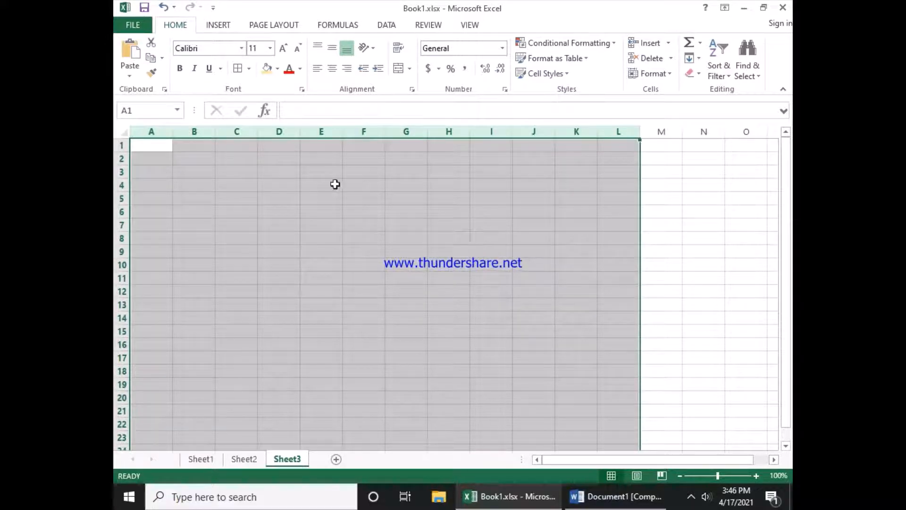
# Step: Select row 7, then rows 2 to 16, by their row headers and deselect with a cell
pyautogui.click(164, 158)
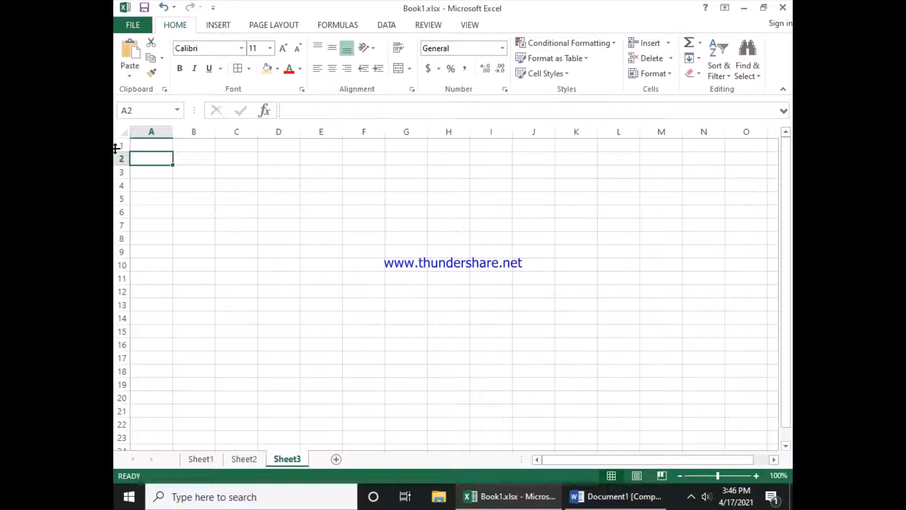
pyautogui.click(119, 225)
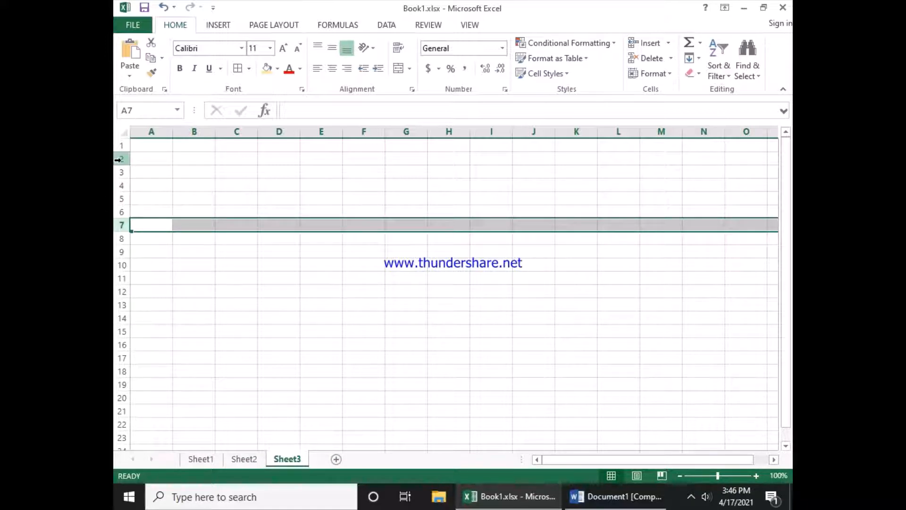
pyautogui.moveTo(118, 159); pyautogui.dragTo(123, 343)
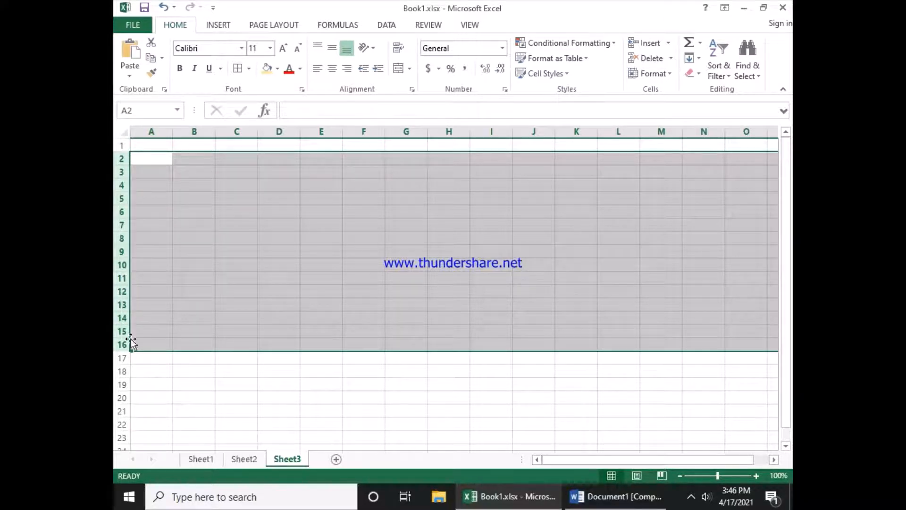
pyautogui.click(120, 315)
pyautogui.moveTo(121, 284)
pyautogui.mouseDown()
pyautogui.moveTo(122, 298)
pyautogui.moveTo(117, 284)
pyautogui.mouseUp()
pyautogui.moveTo(186, 129); pyautogui.dragTo(458, 146)
pyautogui.click(525, 220)
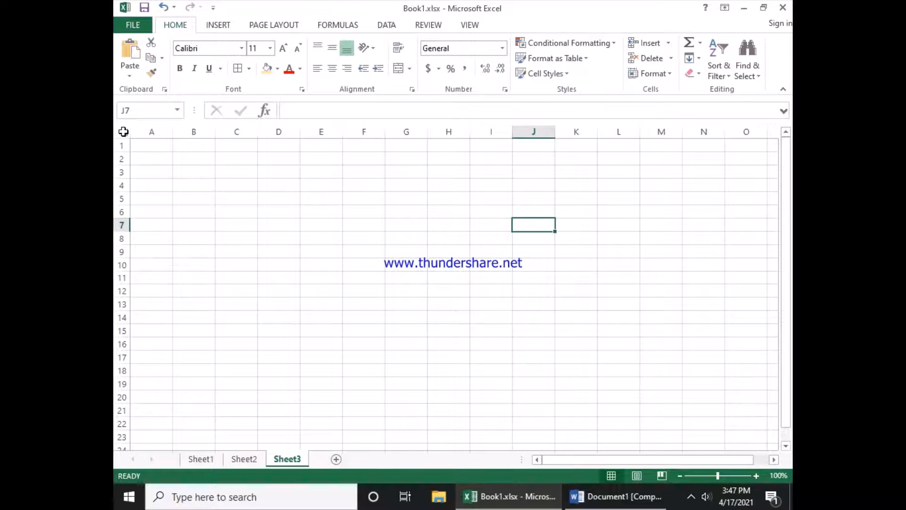
# Step: Select the entire worksheet, then select a single cell and column F
pyautogui.click(123, 131)
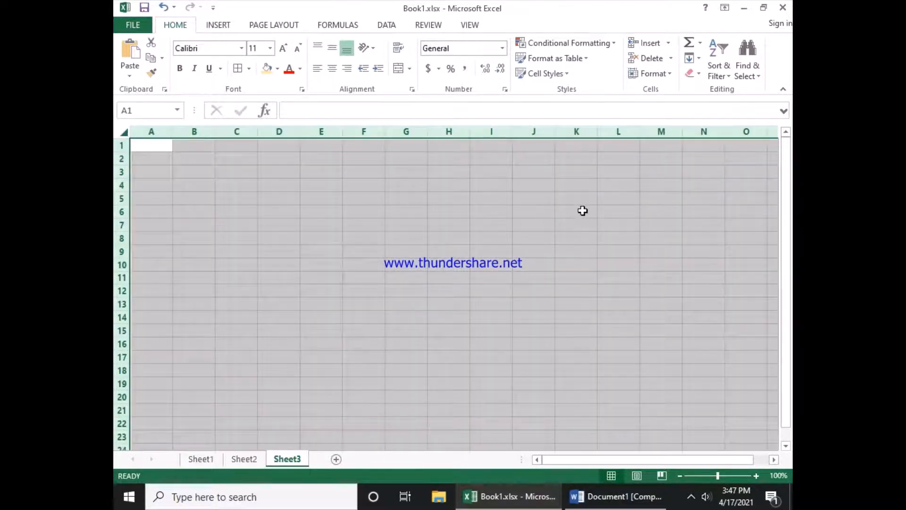
pyautogui.click(538, 220)
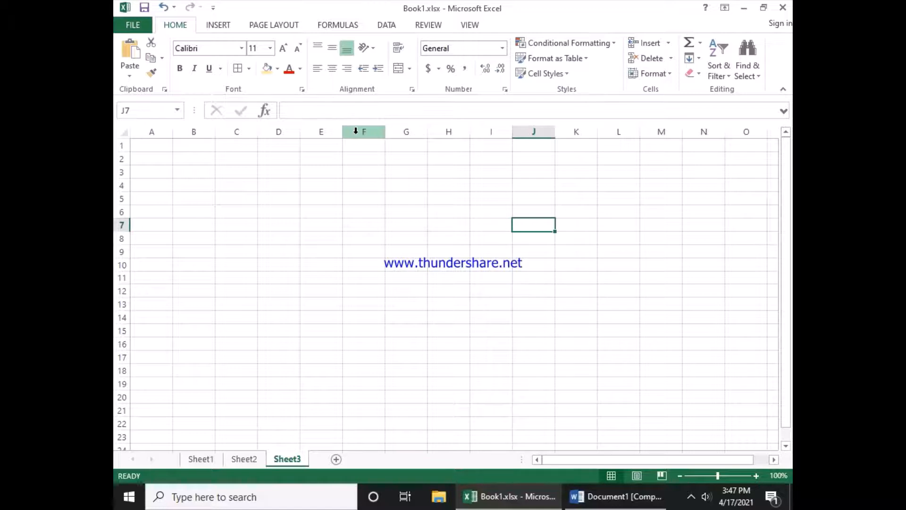
pyautogui.click(356, 131)
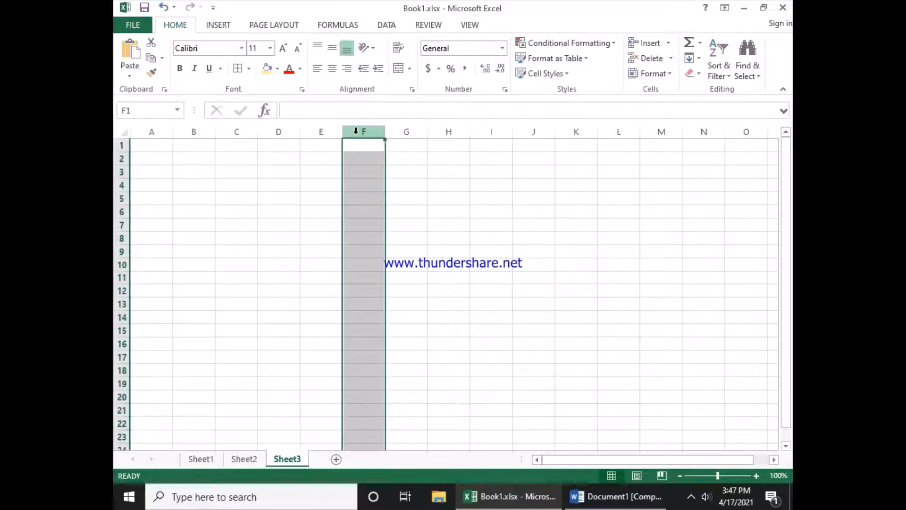
# Step: Switch to Sheet2 and select the table's Row entry cells and row 5 to inspect them
pyautogui.click(242, 458)
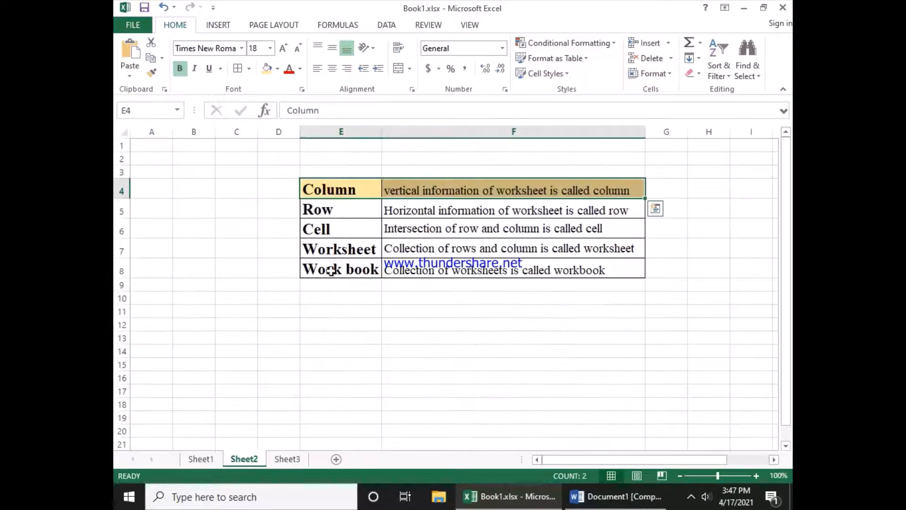
pyautogui.click(415, 192)
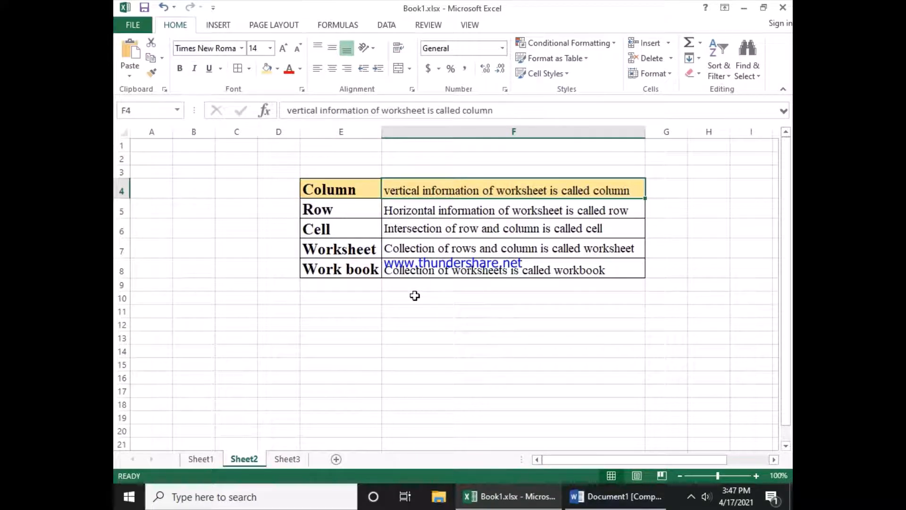
pyautogui.moveTo(344, 208); pyautogui.dragTo(480, 210)
pyautogui.click(121, 211)
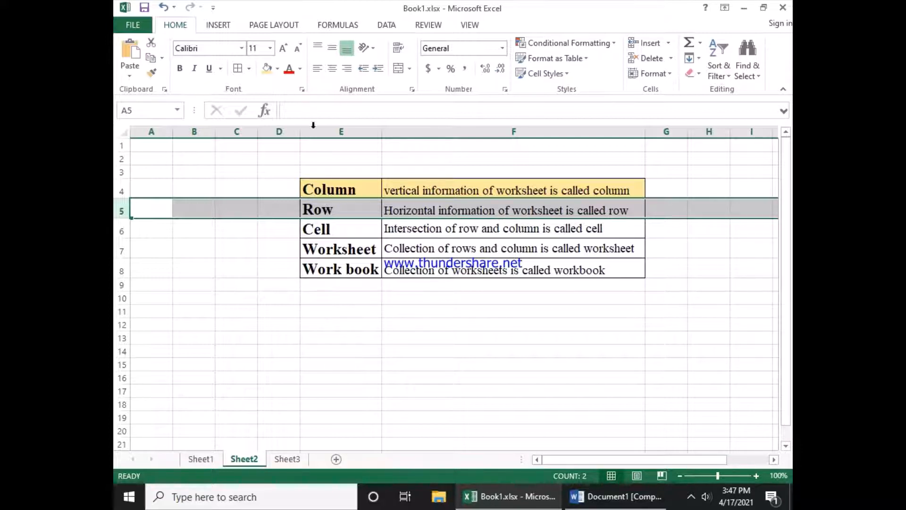
pyautogui.click(346, 189)
# Step: Fill cells E5:F5 in the definitions table with a light blue fill color
pyautogui.moveTo(345, 211); pyautogui.dragTo(486, 206)
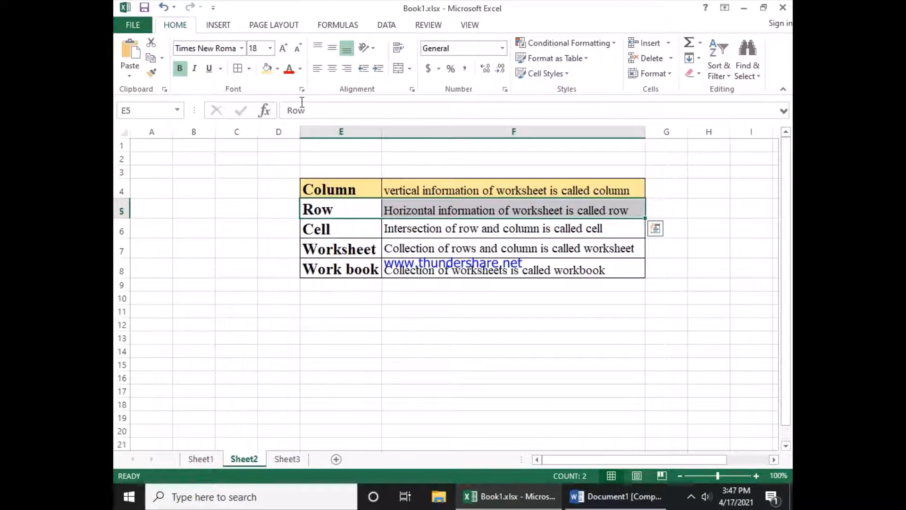
pyautogui.click(277, 69)
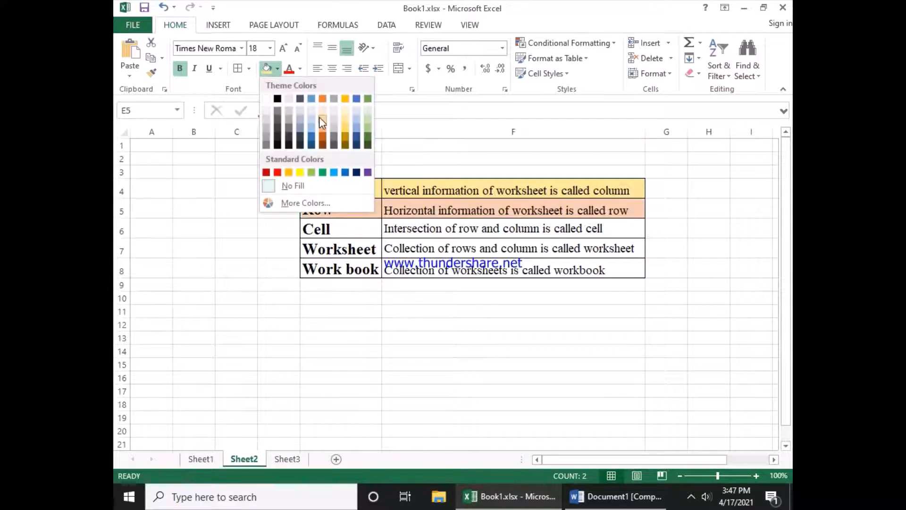
pyautogui.click(319, 117)
pyautogui.click(277, 69)
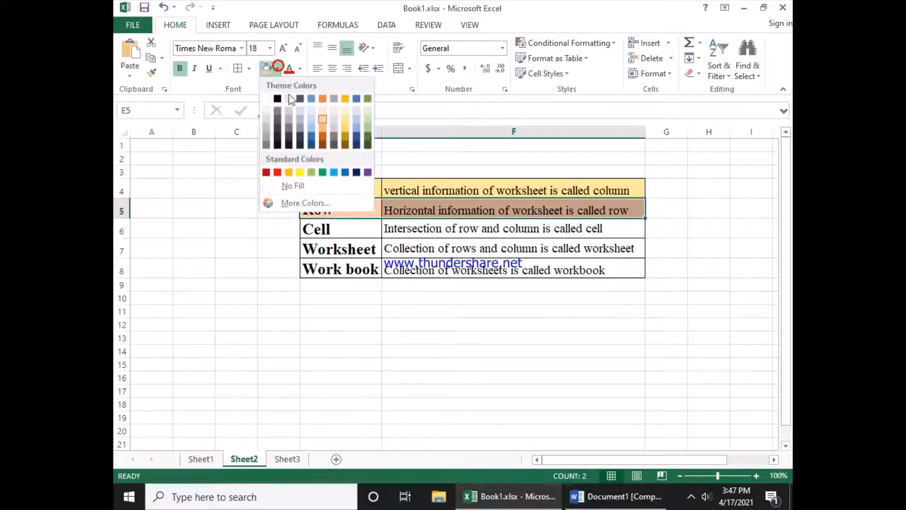
pyautogui.click(357, 110)
pyautogui.click(415, 249)
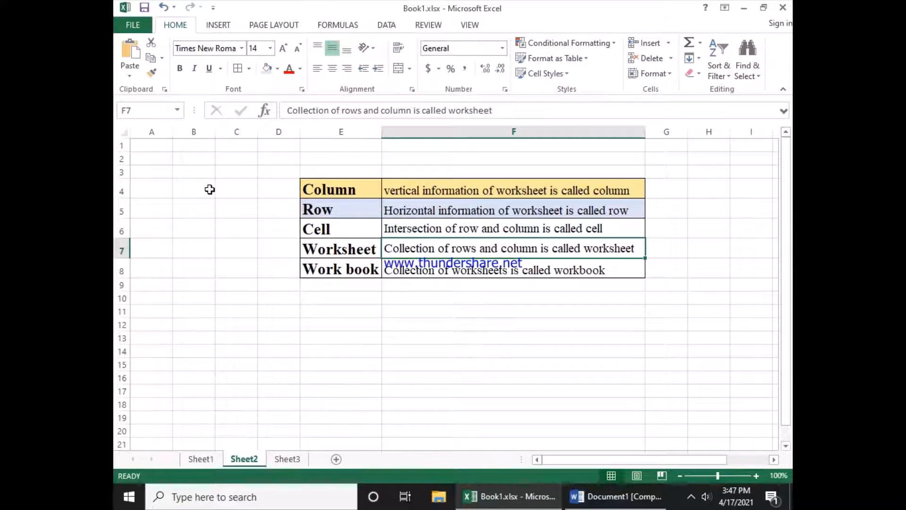
# Step: On Sheet3, apply all borders to the selected column F
pyautogui.click(287, 459)
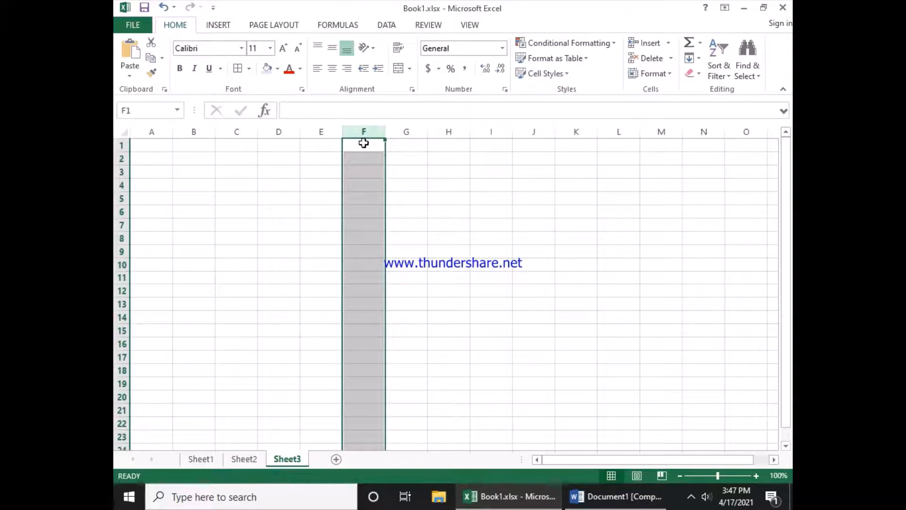
pyautogui.click(239, 70)
pyautogui.click(396, 300)
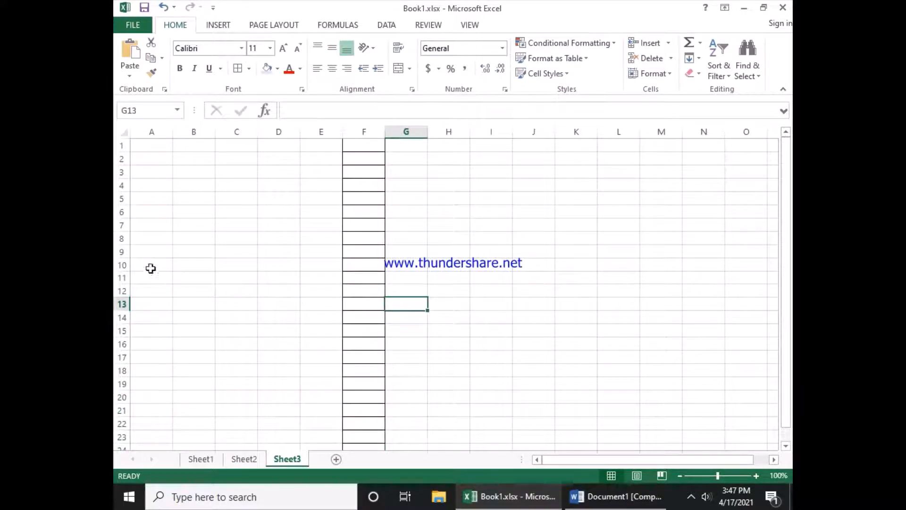
# Step: Select row 6 and apply all borders to it
pyautogui.click(119, 213)
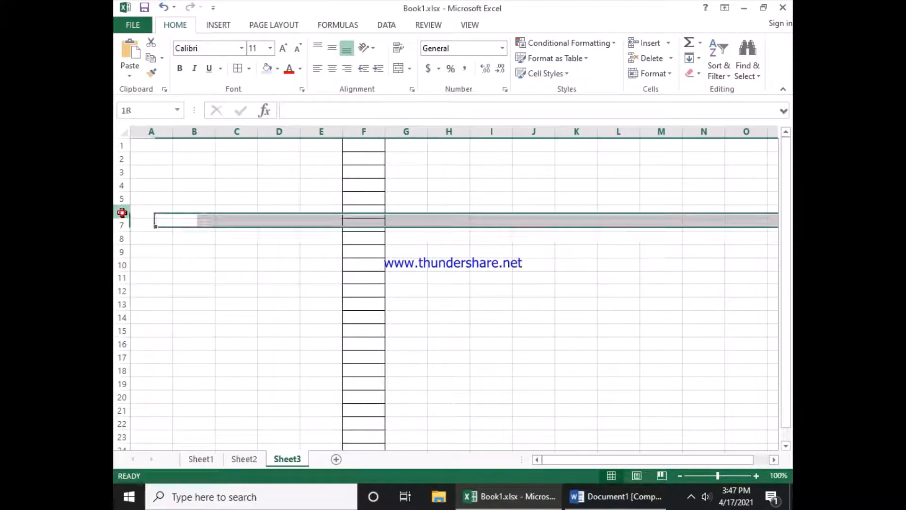
pyautogui.click(350, 213)
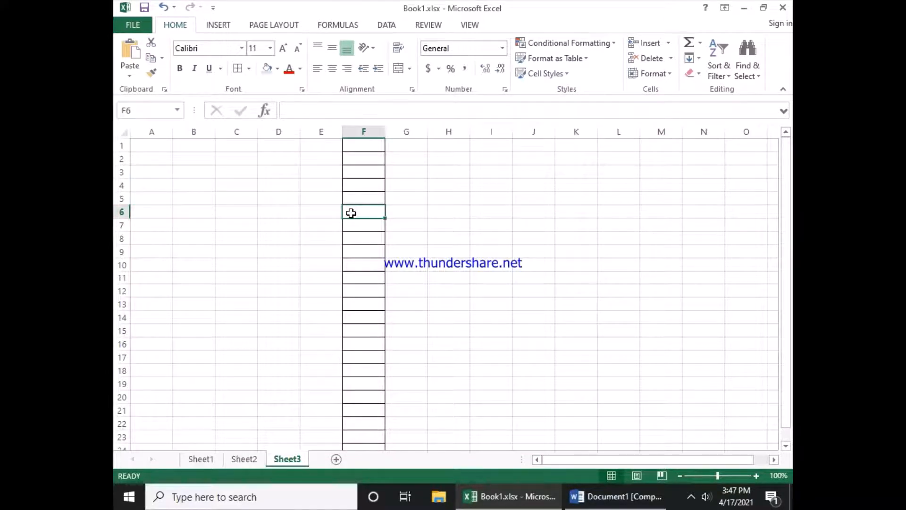
pyautogui.click(120, 211)
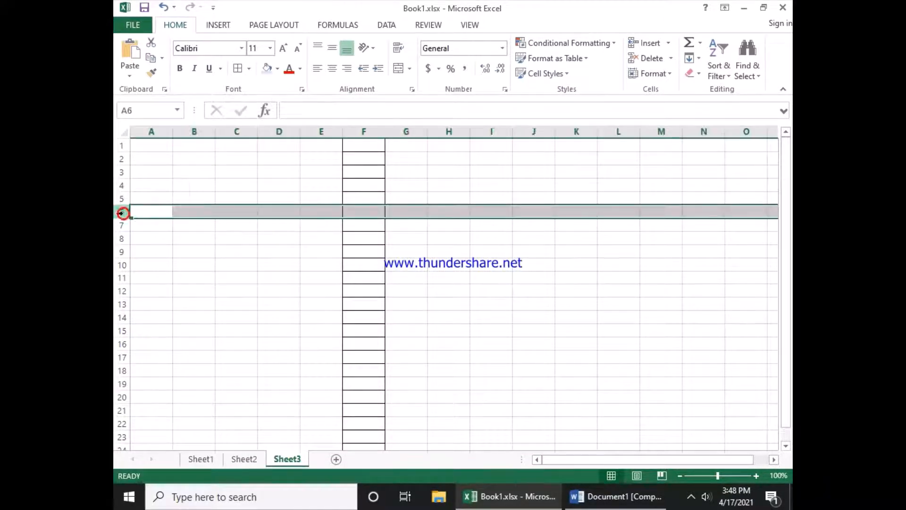
pyautogui.click(363, 305)
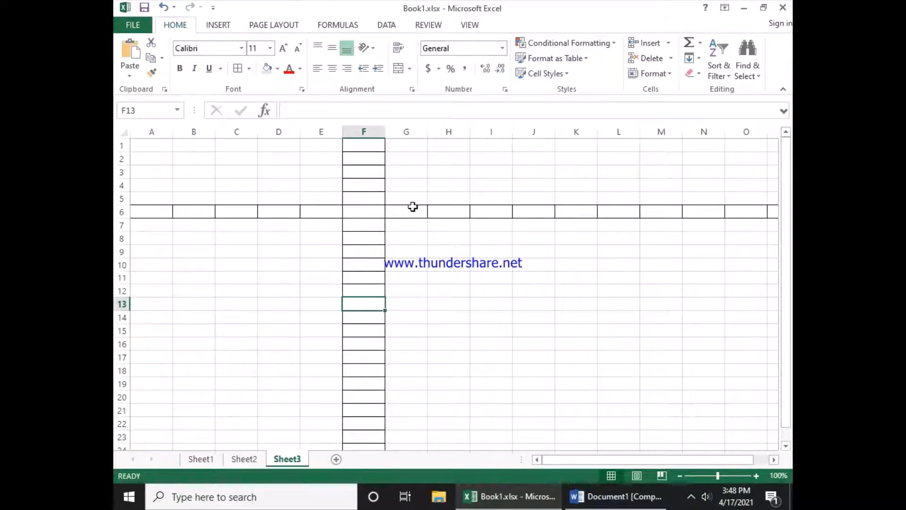
# Step: Select cells F6 and F3 to examine where the bordered row and column intersect
pyautogui.click(360, 210)
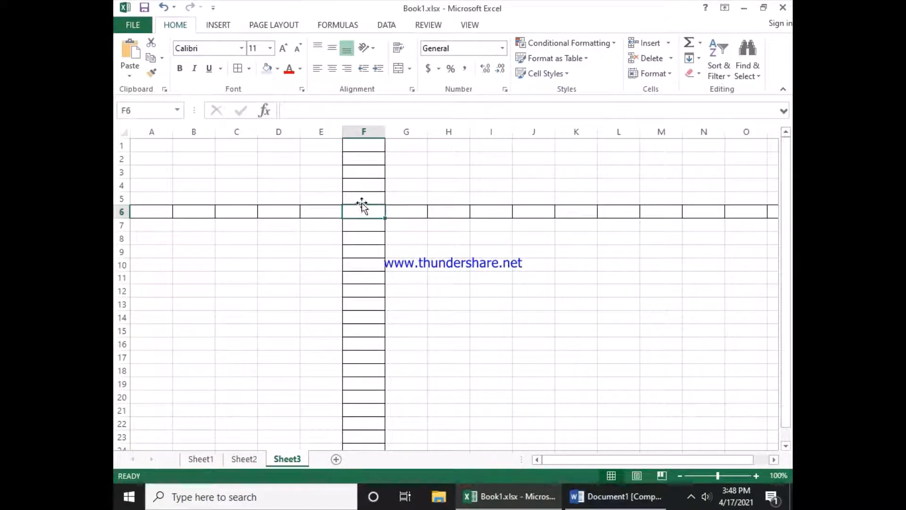
pyautogui.click(364, 182)
pyautogui.click(364, 171)
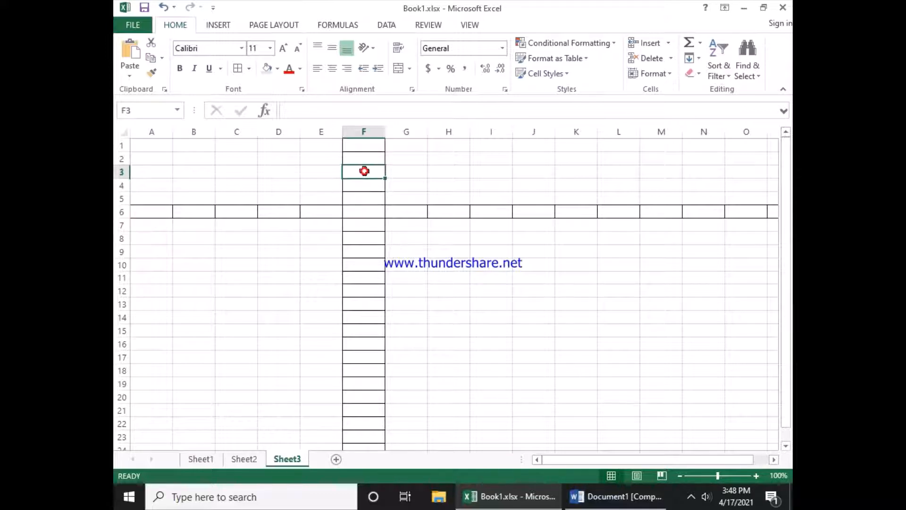
# Step: Select cells along bordered column F and row 6 on Sheet3 to examine individual cells
pyautogui.click(364, 159)
pyautogui.click(364, 145)
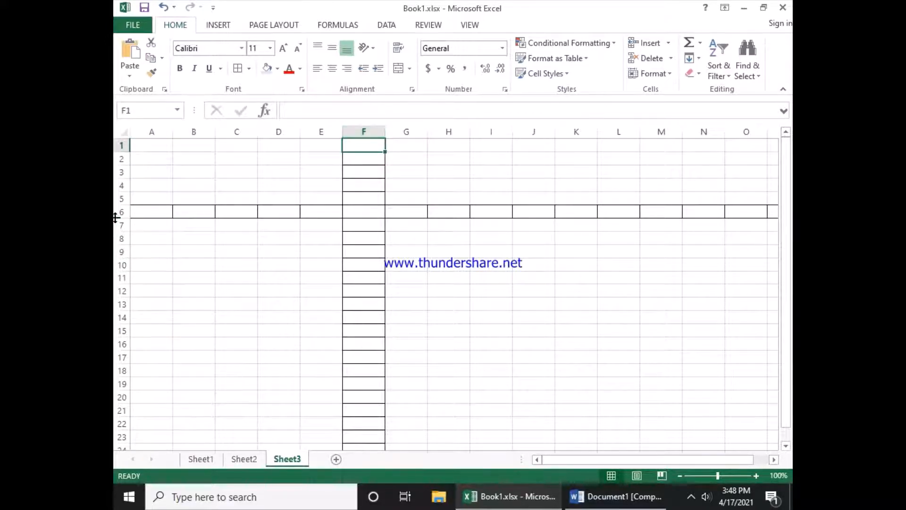
pyautogui.click(320, 213)
pyautogui.click(290, 215)
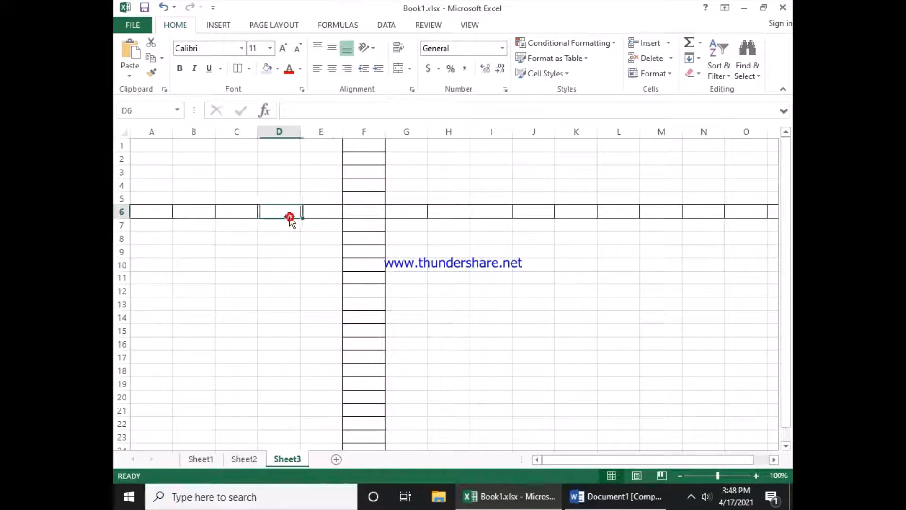
pyautogui.click(238, 215)
pyautogui.click(178, 214)
pyautogui.click(154, 214)
pyautogui.click(194, 211)
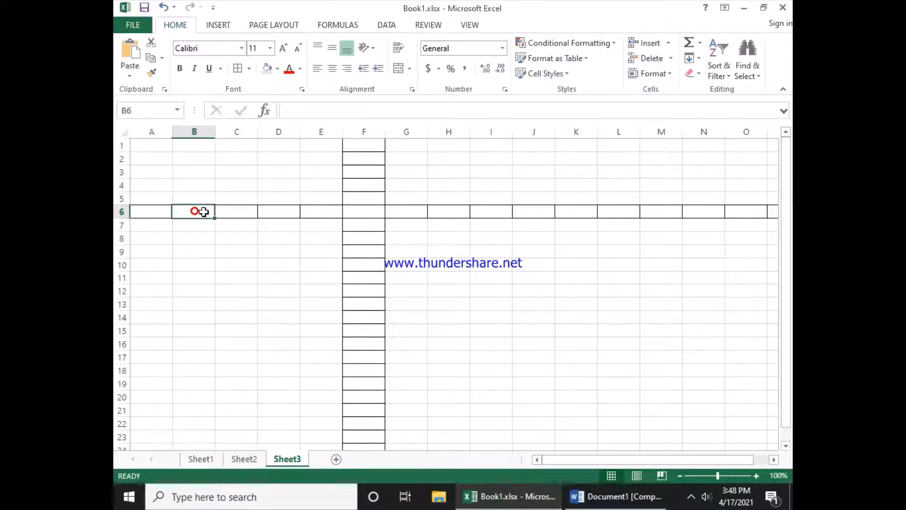
pyautogui.click(228, 214)
pyautogui.click(278, 212)
pyautogui.click(321, 212)
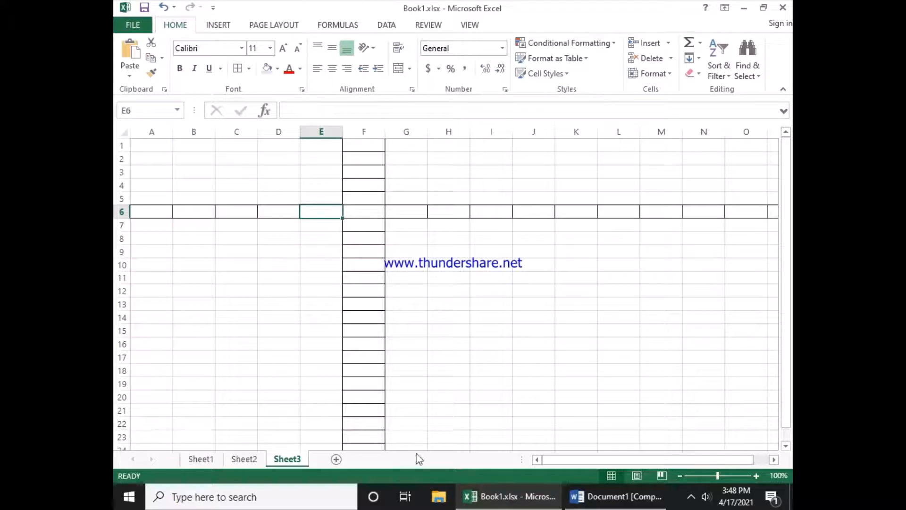
# Step: On Sheet2, fill cells E6:F6 of the definitions table with a light orange fill color
pyautogui.click(244, 458)
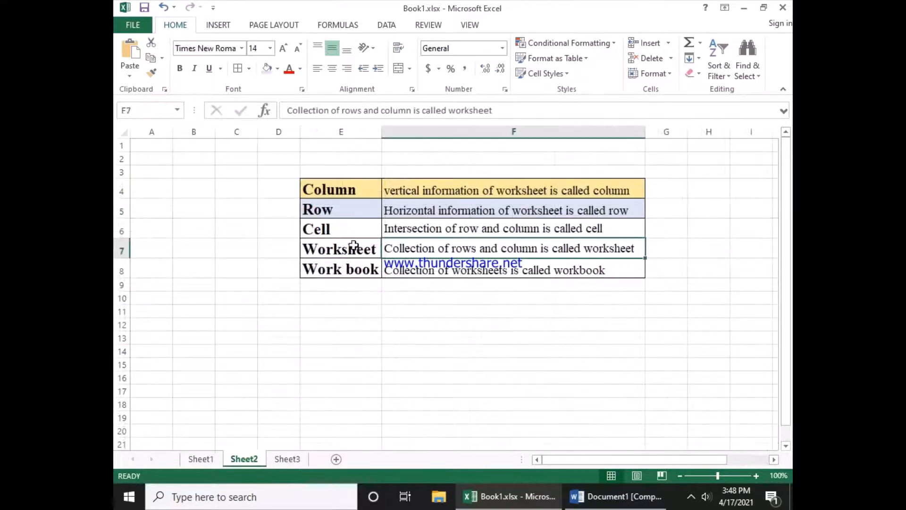
pyautogui.click(345, 238)
pyautogui.click(337, 230)
pyautogui.moveTo(338, 229); pyautogui.dragTo(497, 226)
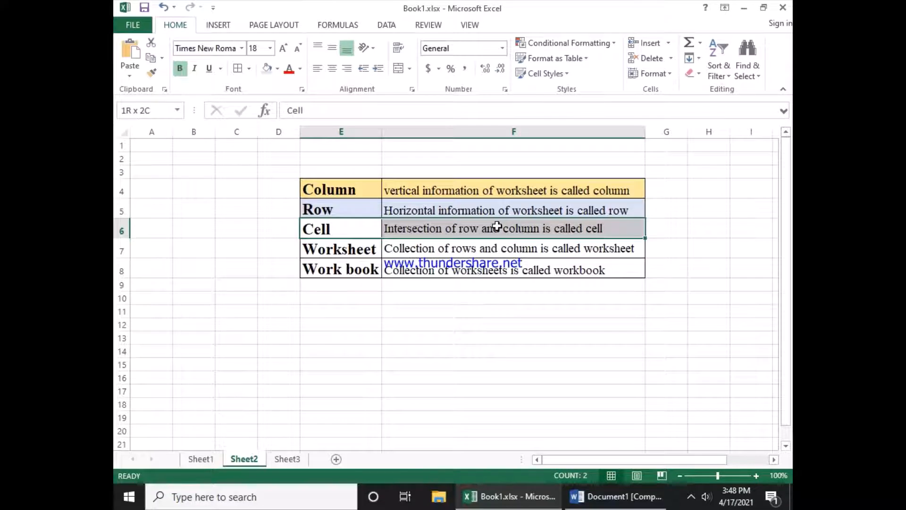
pyautogui.click(278, 68)
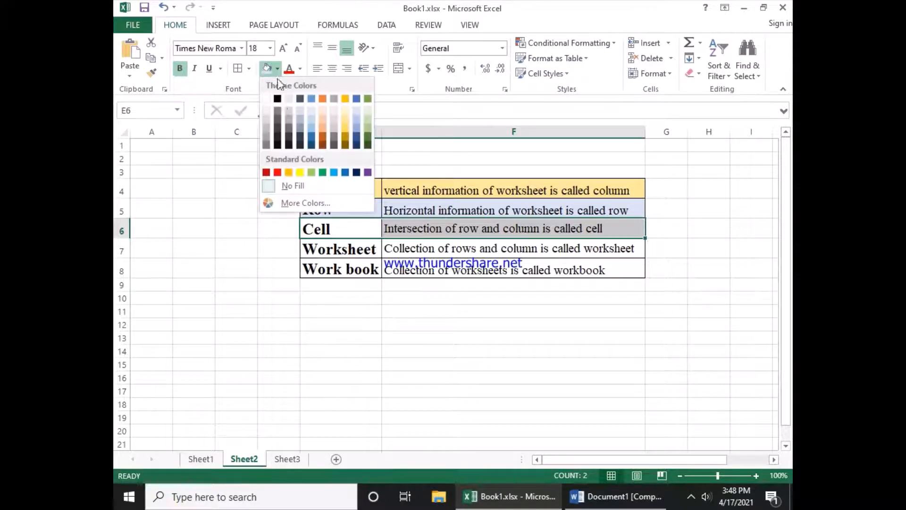
pyautogui.click(324, 124)
pyautogui.click(347, 268)
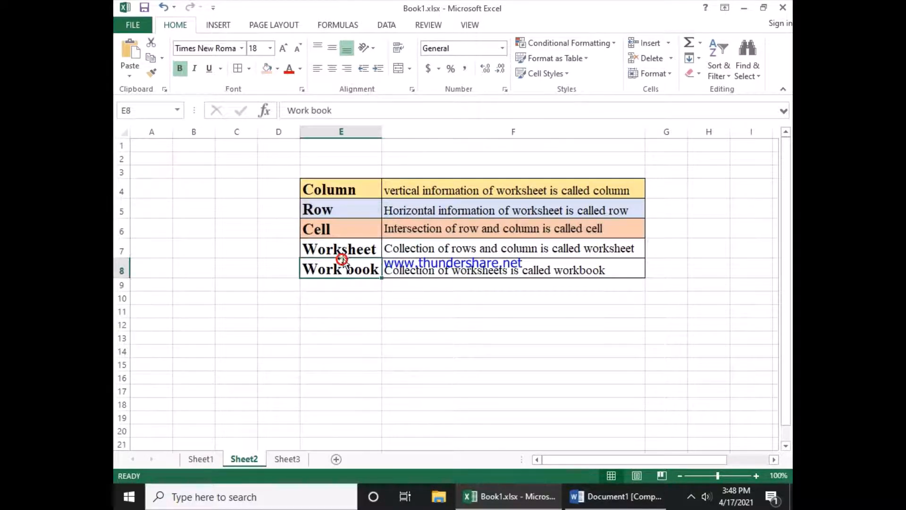
# Step: Switch to Sheet3 and scroll down and back up to examine how far the bordered column extends
pyautogui.click(373, 246)
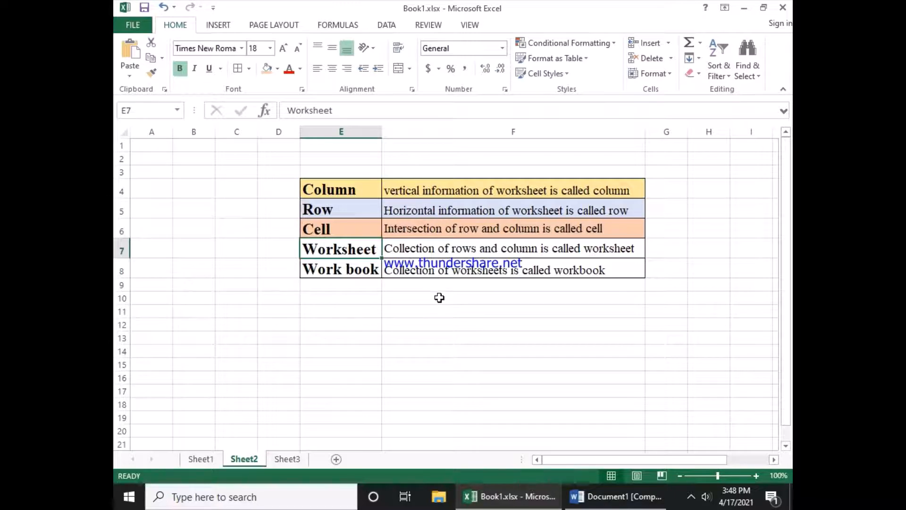
pyautogui.click(287, 461)
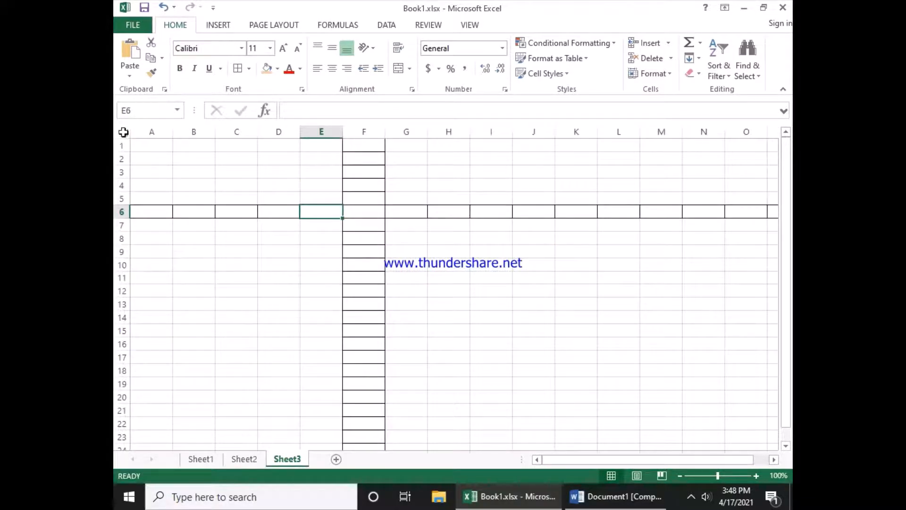
pyautogui.click(356, 130)
pyautogui.click(125, 212)
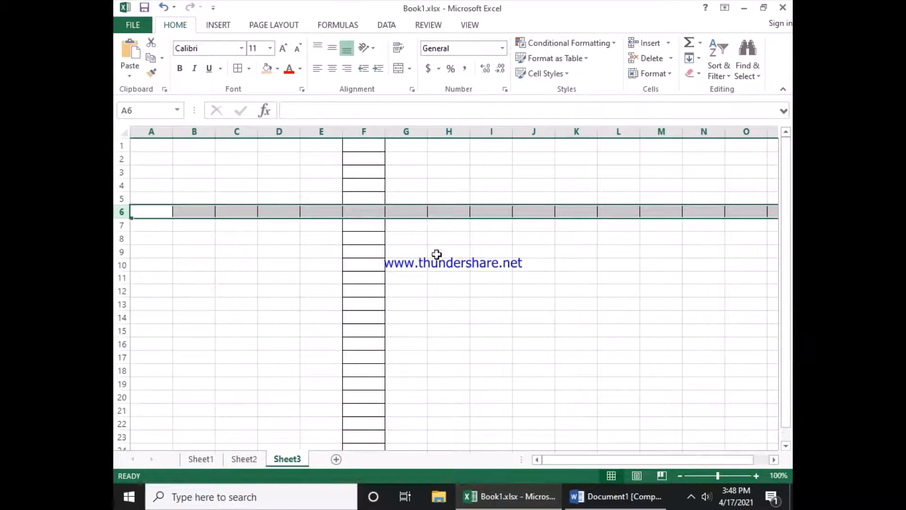
pyautogui.scroll(-14, 340, 246)
pyautogui.scroll(-16, 323, 270)
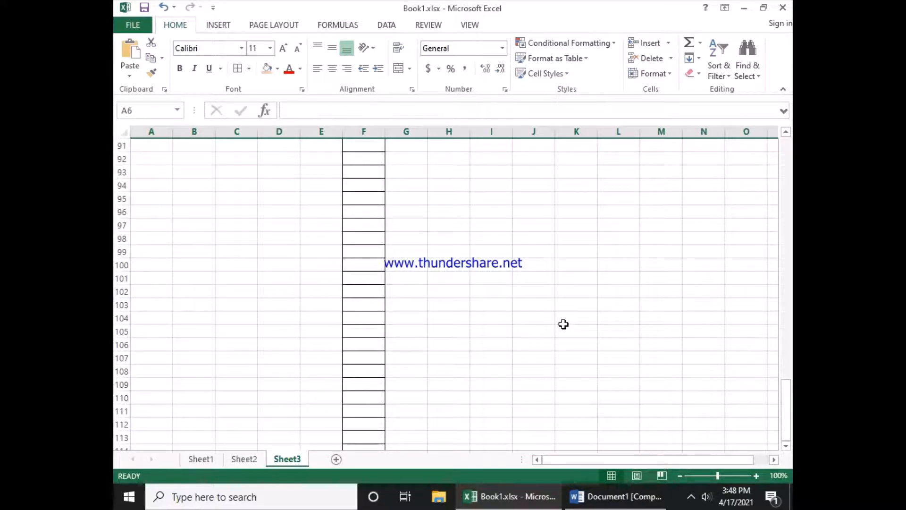
pyautogui.click(661, 318)
pyautogui.click(670, 264)
pyautogui.click(623, 225)
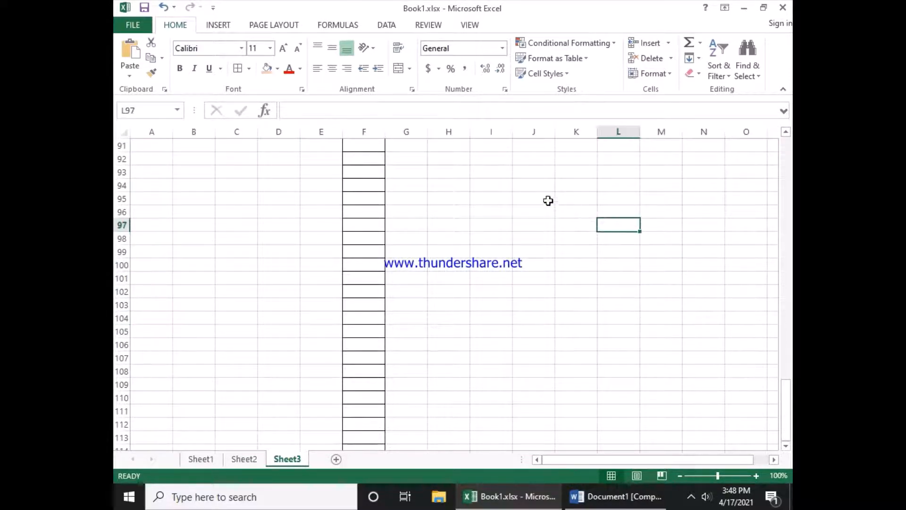
pyautogui.scroll(11, 378, 305)
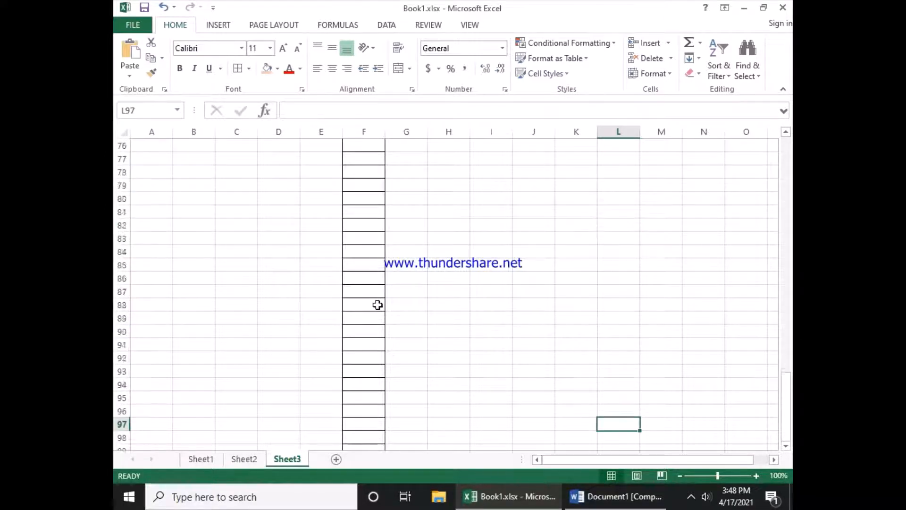
pyautogui.scroll(17, 378, 305)
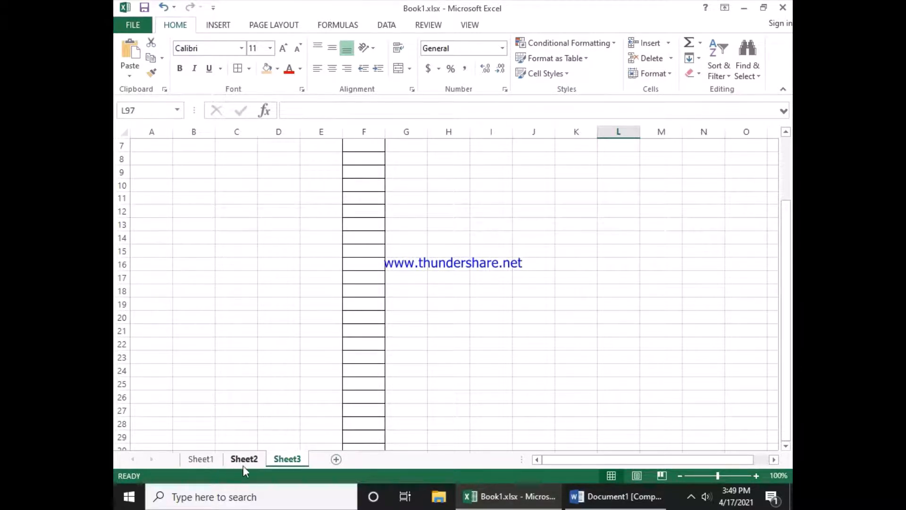
# Step: Add two new worksheets to the workbook
pyautogui.click(336, 459)
pyautogui.click(380, 459)
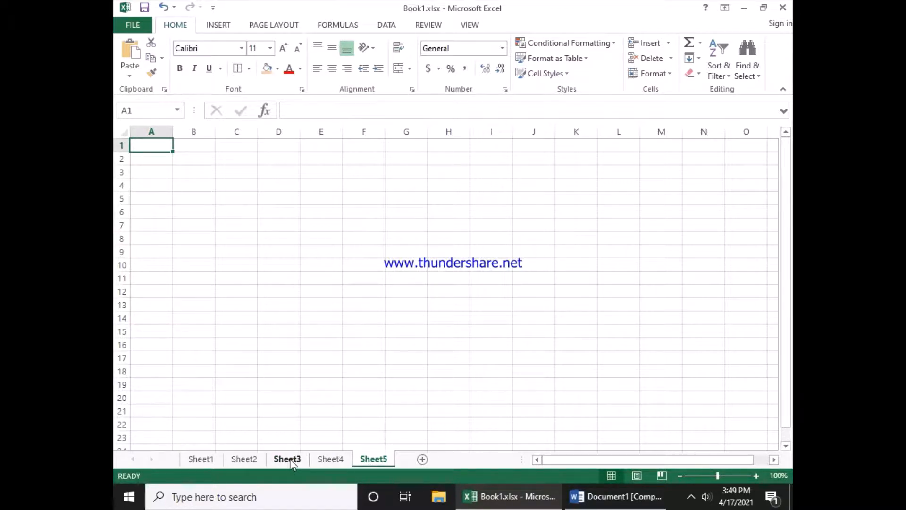
# Step: On Sheet2, fill cells E7:F7 of the definitions table with a light green fill color
pyautogui.click(244, 459)
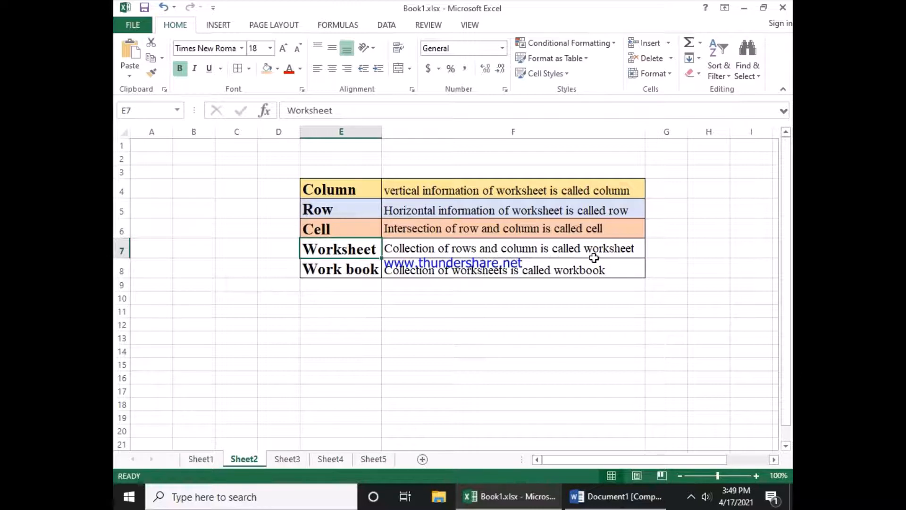
pyautogui.click(469, 255)
pyautogui.moveTo(369, 249); pyautogui.dragTo(399, 251)
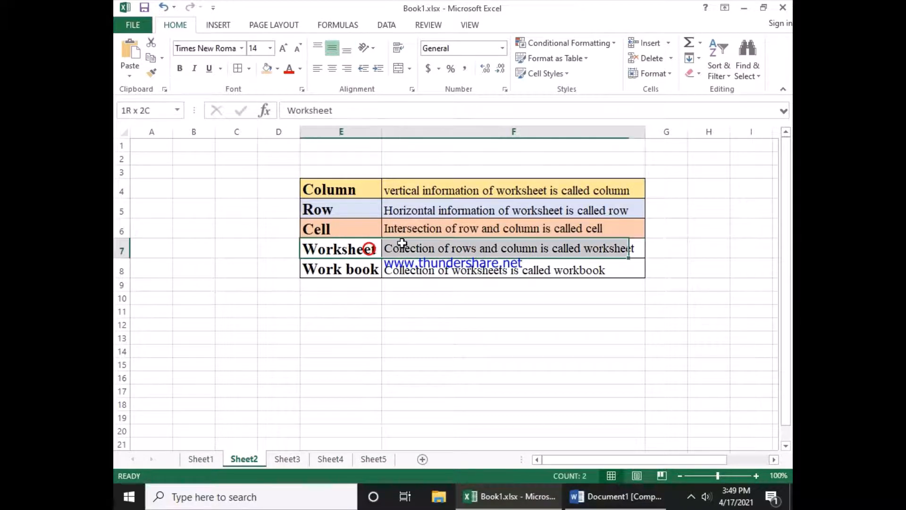
pyautogui.click(278, 69)
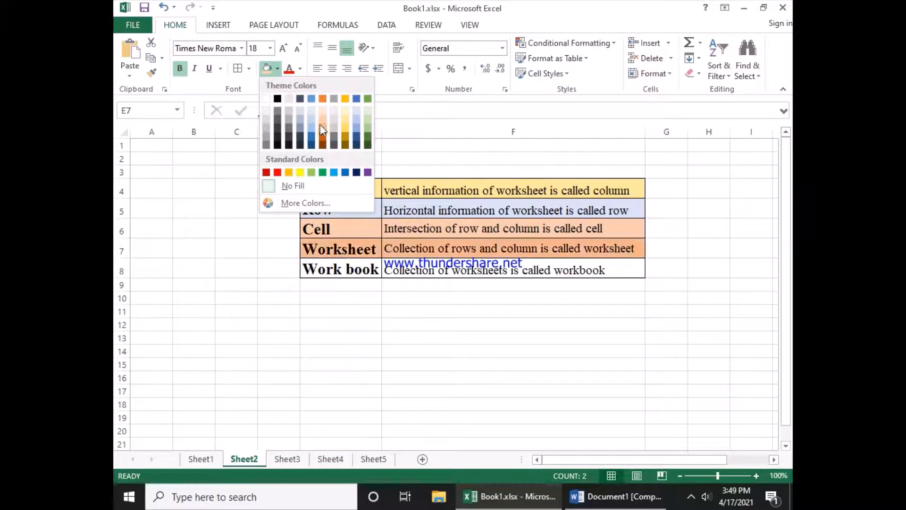
pyautogui.click(368, 122)
pyautogui.click(386, 271)
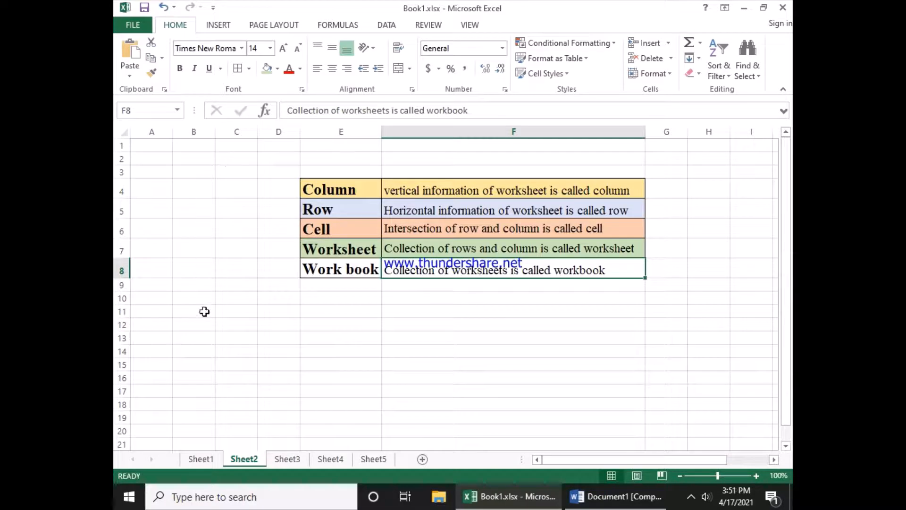
# Step: Hide the worksheet gridlines on Sheet2
pyautogui.click(471, 25)
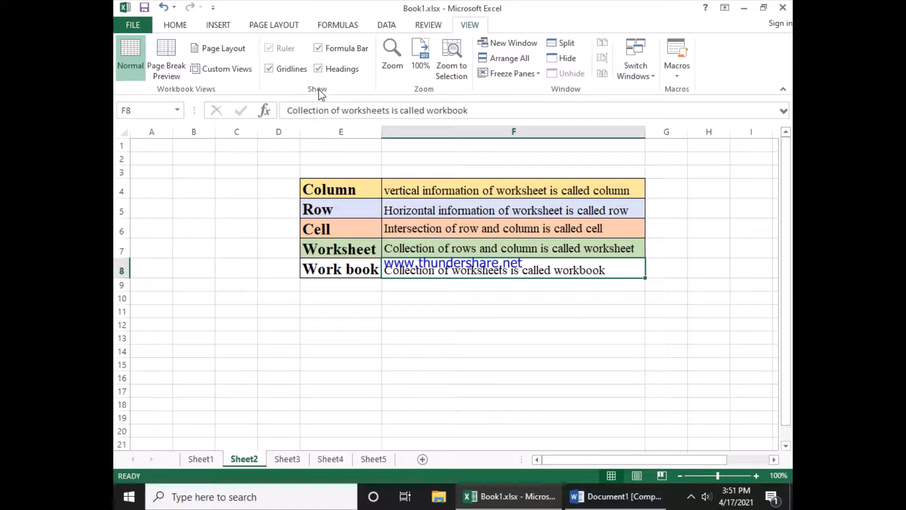
pyautogui.click(269, 69)
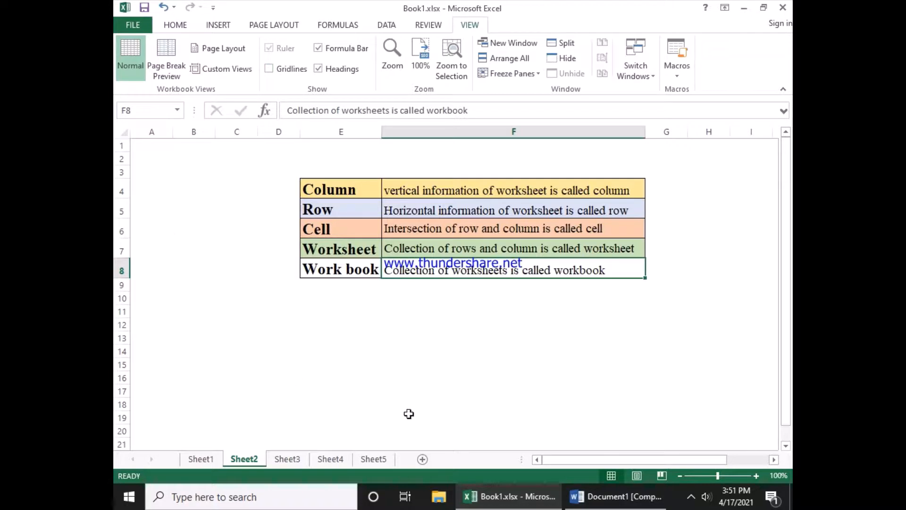
# Step: Select various empty cells around the table to examine the sheet without gridlines
pyautogui.click(543, 367)
pyautogui.click(384, 335)
pyautogui.click(249, 310)
pyautogui.click(210, 255)
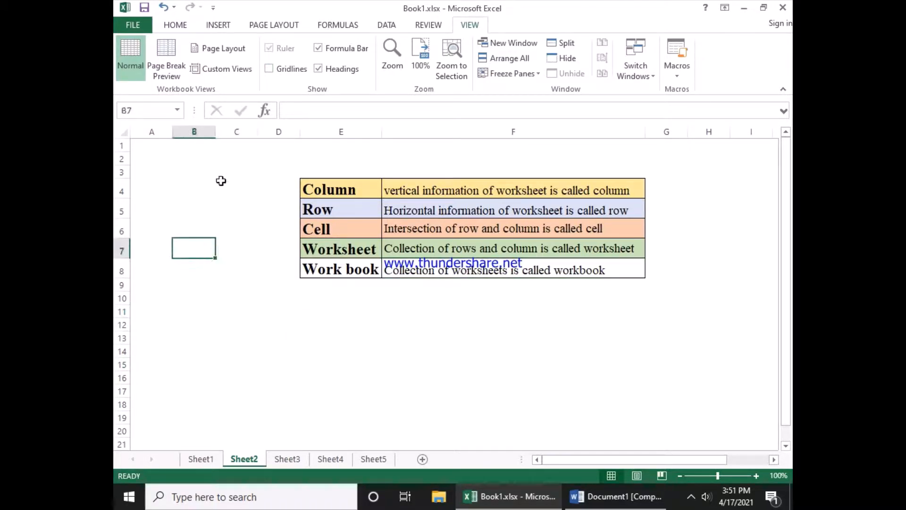
pyautogui.click(226, 174)
pyautogui.click(261, 241)
pyautogui.click(230, 298)
pyautogui.click(238, 351)
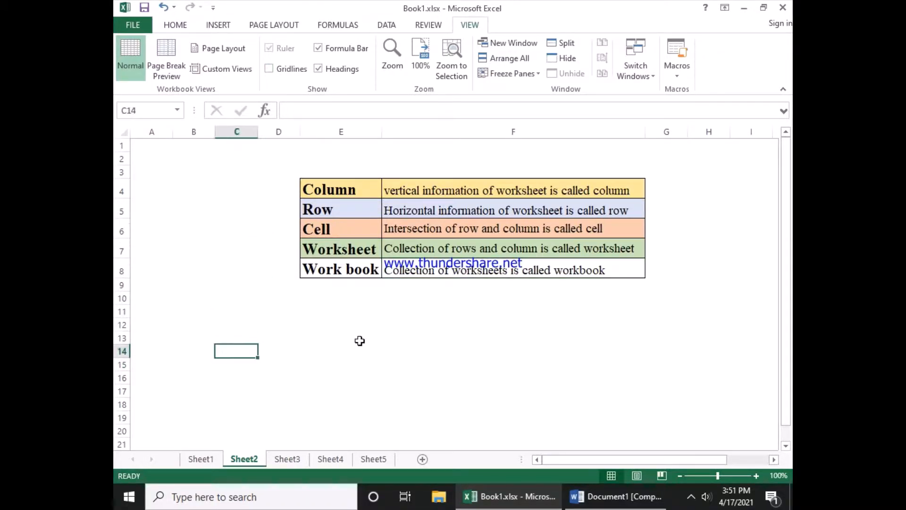
pyautogui.click(360, 341)
pyautogui.click(467, 324)
pyautogui.click(554, 307)
pyautogui.click(601, 293)
pyautogui.click(352, 298)
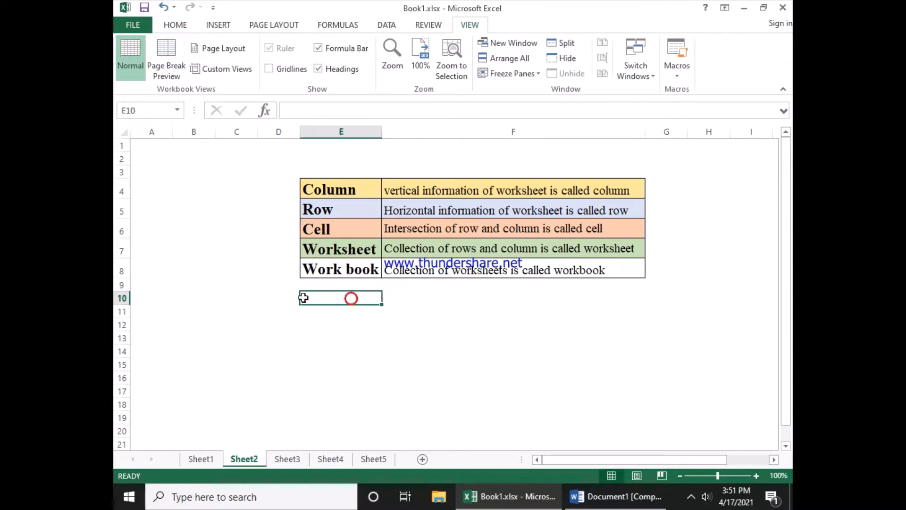
pyautogui.click(247, 271)
pyautogui.click(184, 191)
pyautogui.click(277, 154)
pyautogui.click(416, 155)
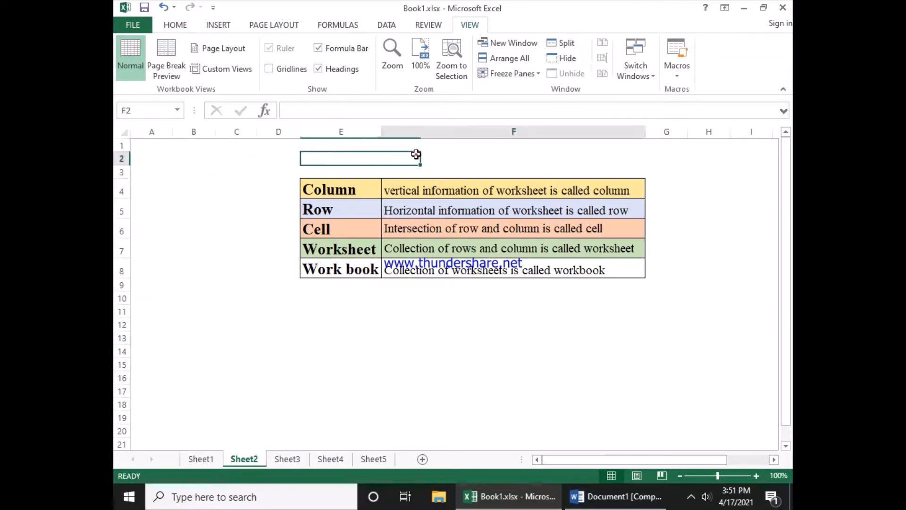
pyautogui.click(695, 160)
pyautogui.click(760, 237)
pyautogui.click(736, 313)
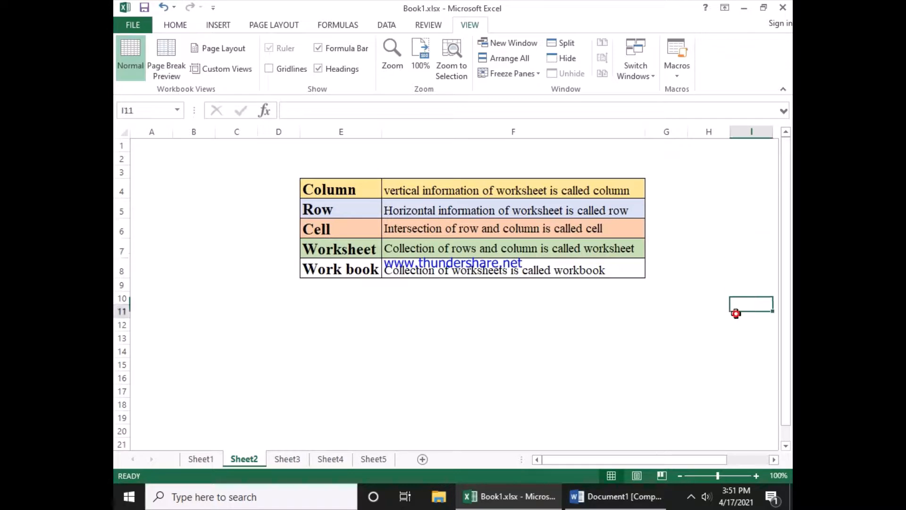
pyautogui.click(698, 367)
pyautogui.click(574, 366)
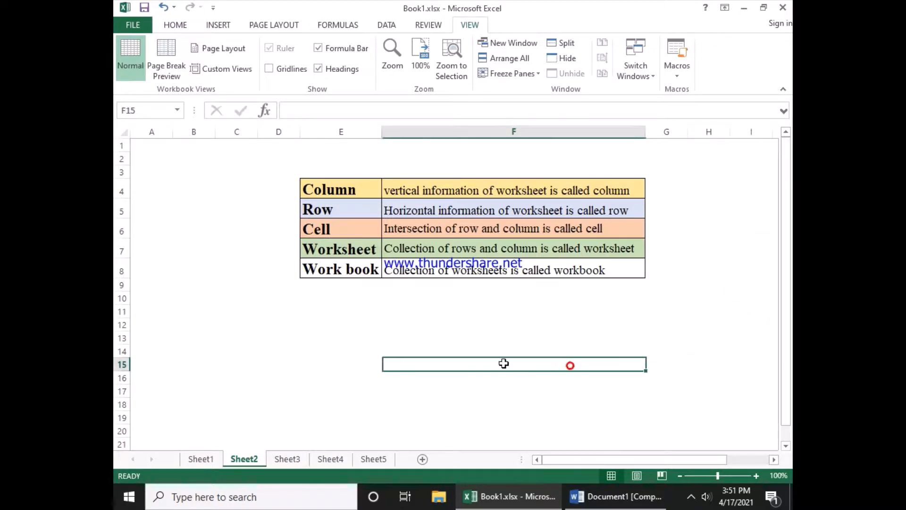
pyautogui.click(284, 312)
pyautogui.click(192, 283)
pyautogui.click(227, 186)
pyautogui.click(401, 169)
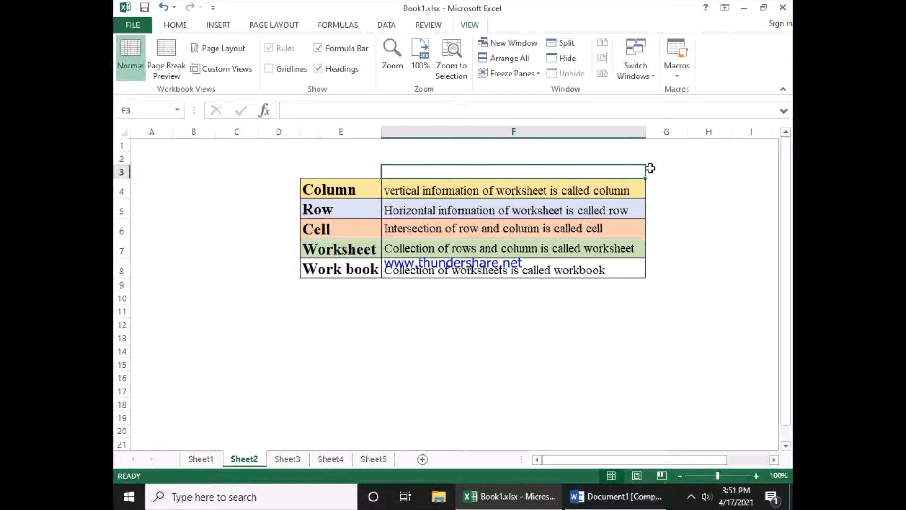
pyautogui.click(699, 167)
pyautogui.click(729, 241)
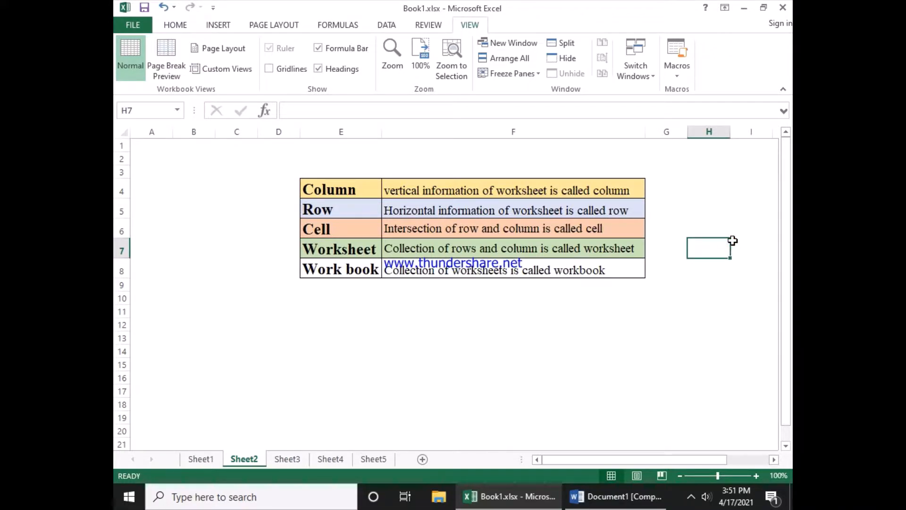
# Step: Show the worksheet gridlines on Sheet2 again
pyautogui.click(298, 70)
pyautogui.click(271, 251)
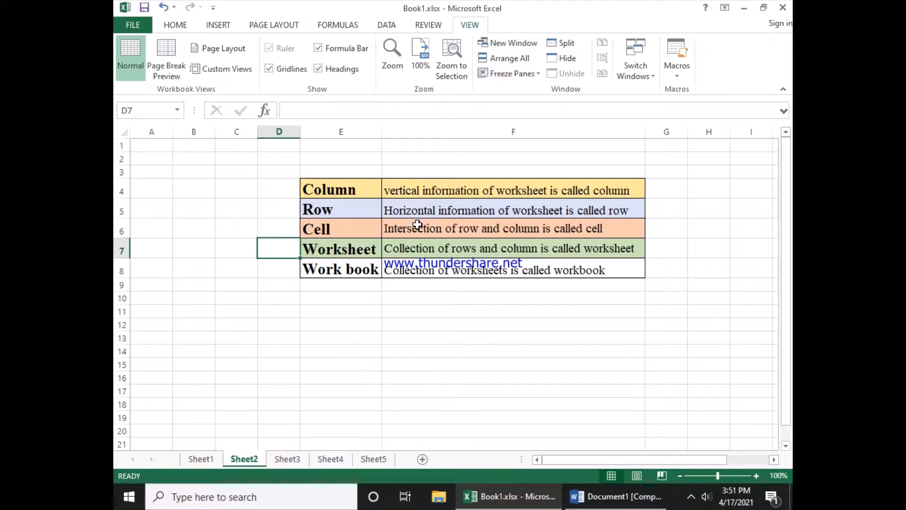
pyautogui.click(181, 193)
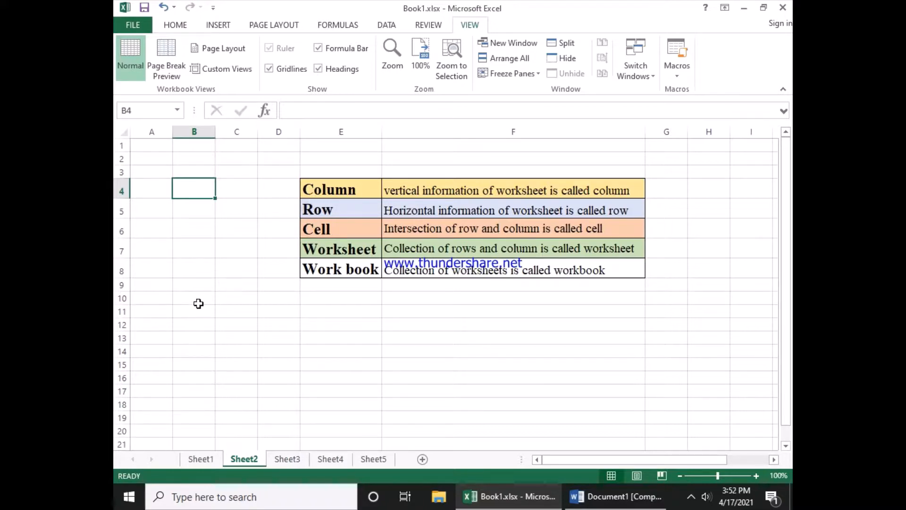
# Step: Select cells B10:D17 and apply All Borders to them
pyautogui.moveTo(194, 299); pyautogui.dragTo(281, 388)
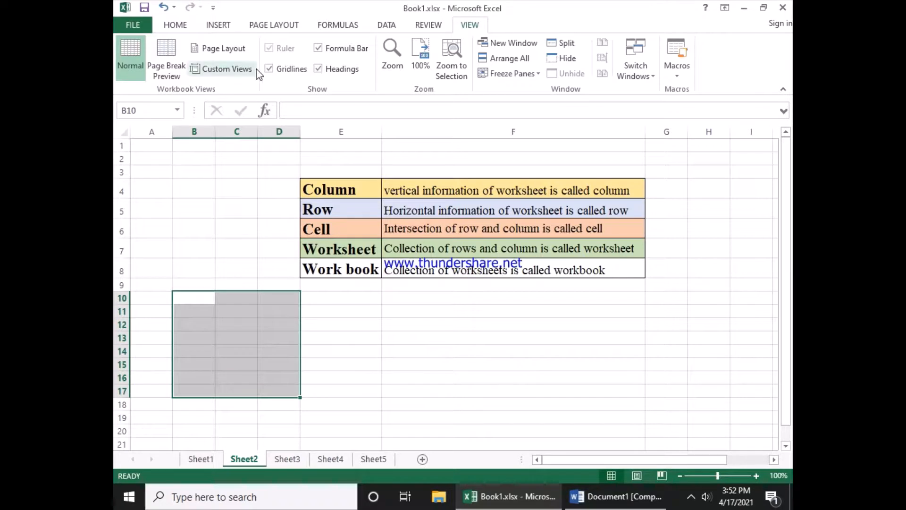
pyautogui.click(184, 27)
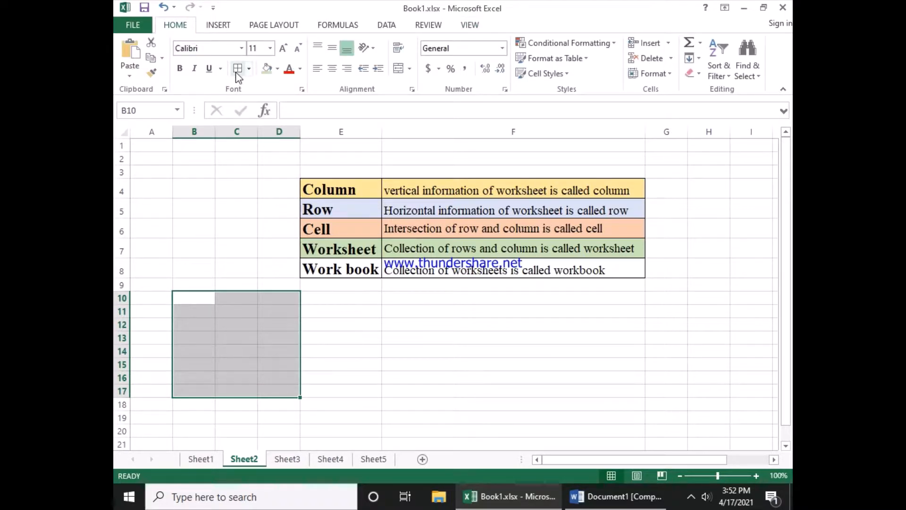
pyautogui.click(249, 69)
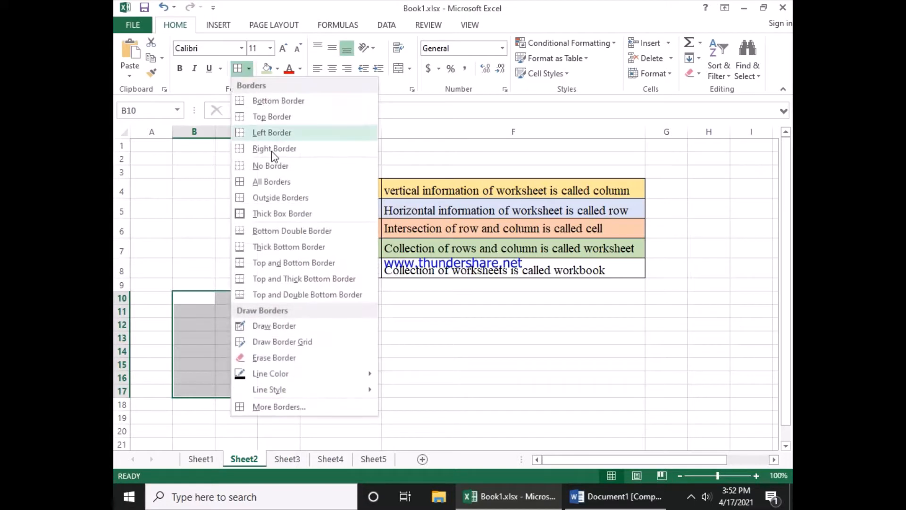
pyautogui.click(263, 184)
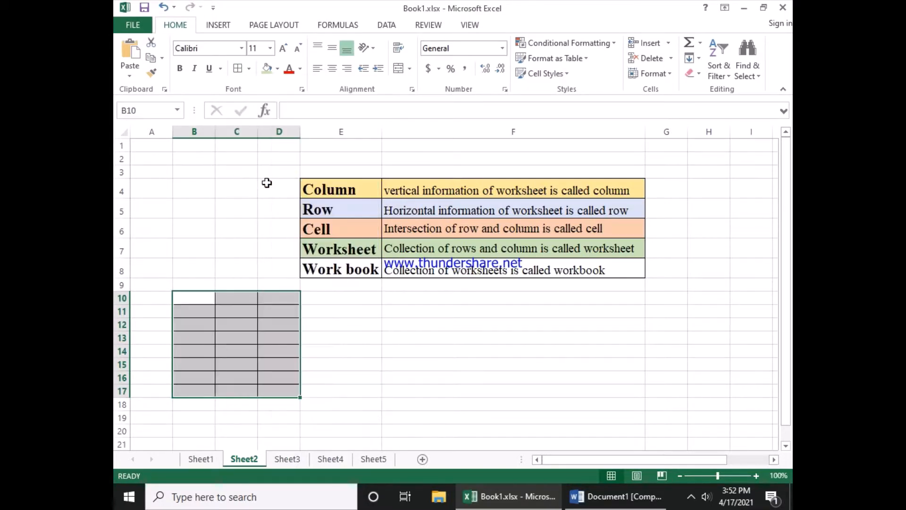
pyautogui.click(293, 274)
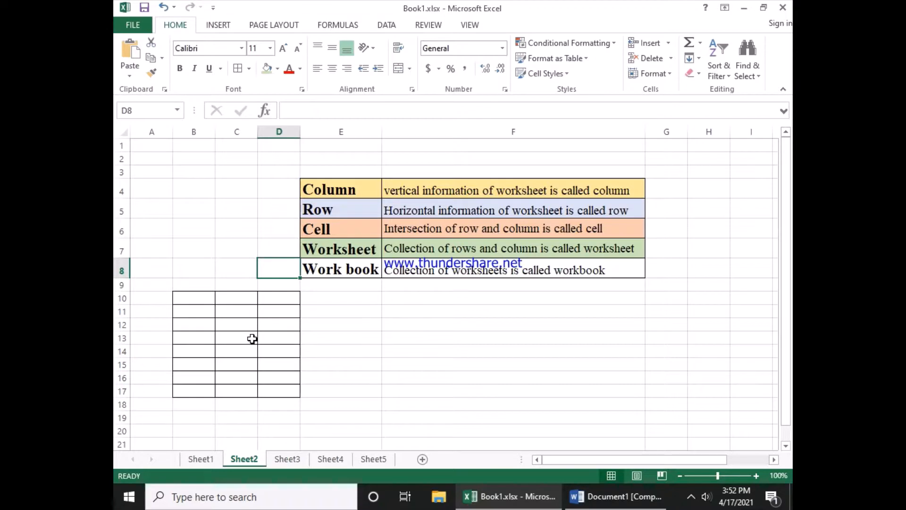
pyautogui.click(252, 250)
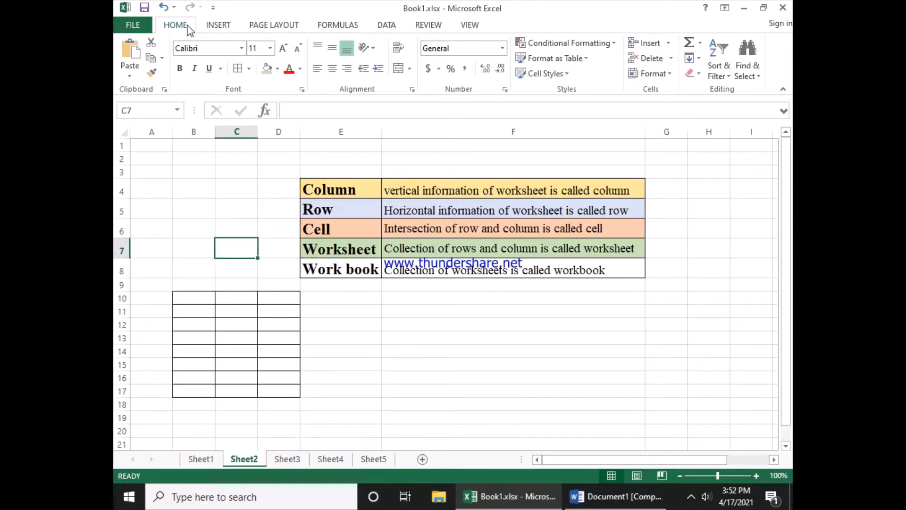
# Step: Add Quick Print to the Quick Access Toolbar and use it to print the workbook
pyautogui.click(213, 7)
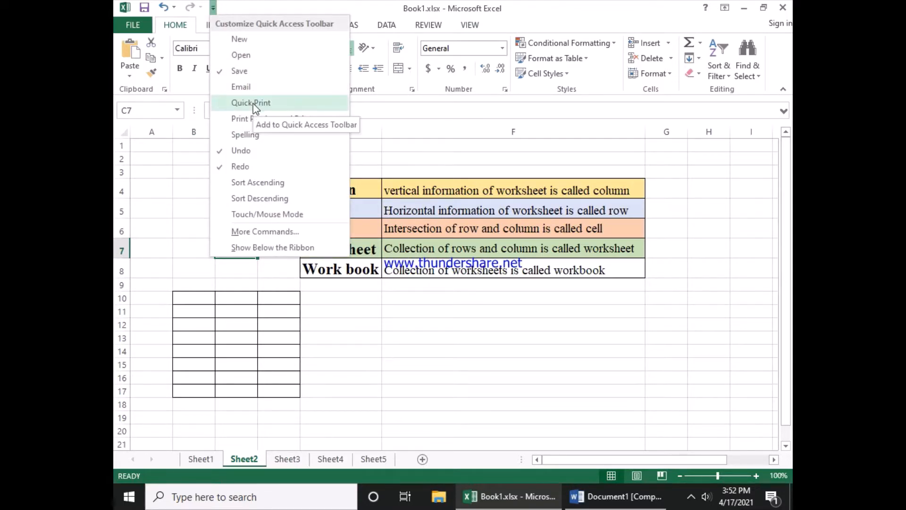
pyautogui.click(253, 103)
pyautogui.click(216, 9)
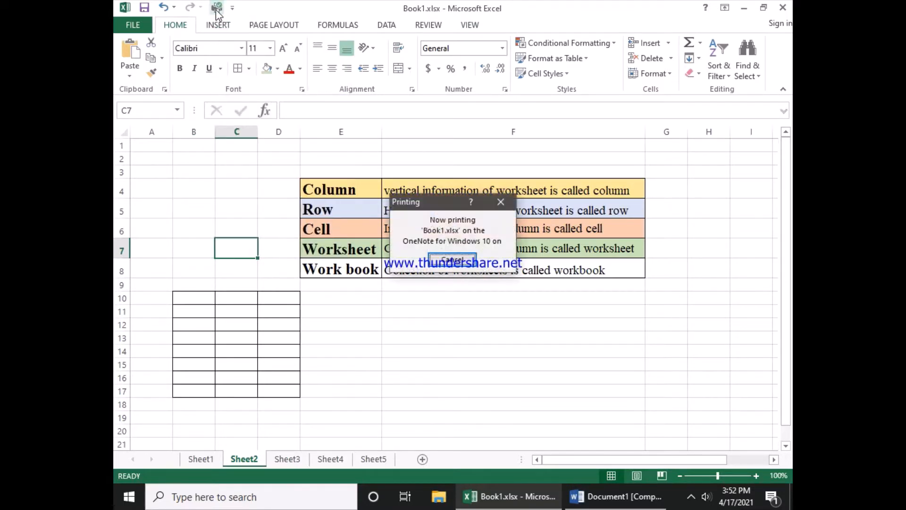
# Step: Open the print preview of the workbook and return to the worksheet
pyautogui.click(142, 25)
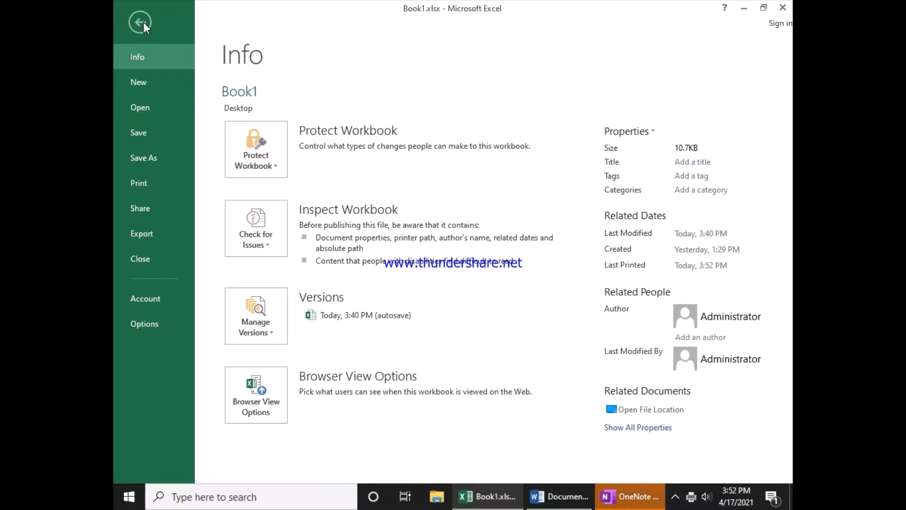
pyautogui.click(140, 22)
pyautogui.click(142, 24)
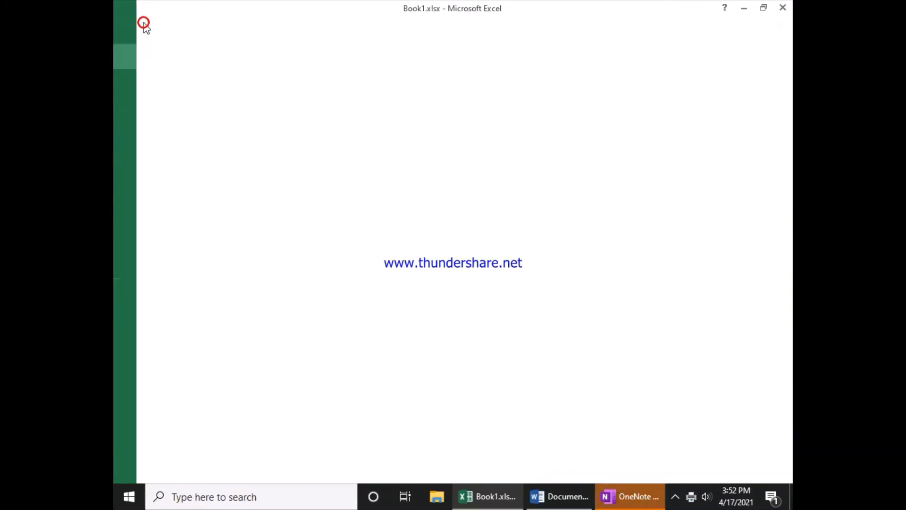
pyautogui.click(132, 184)
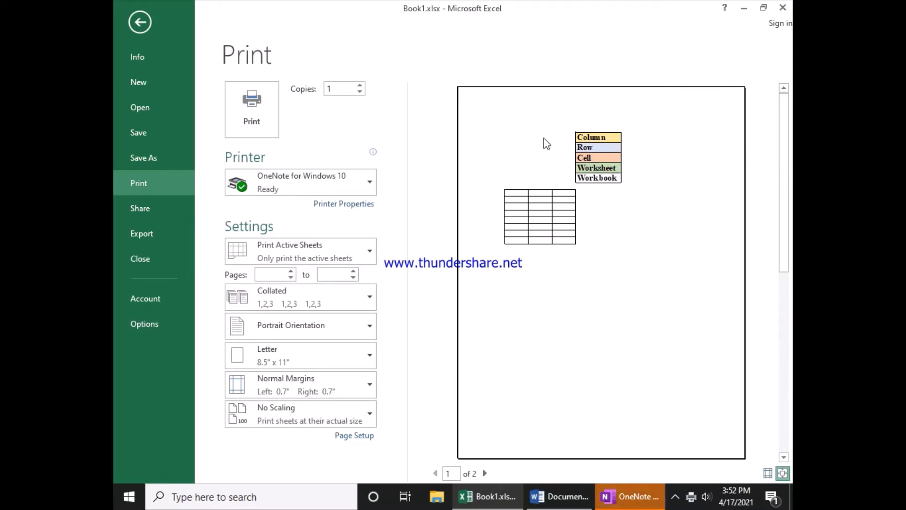
pyautogui.click(611, 231)
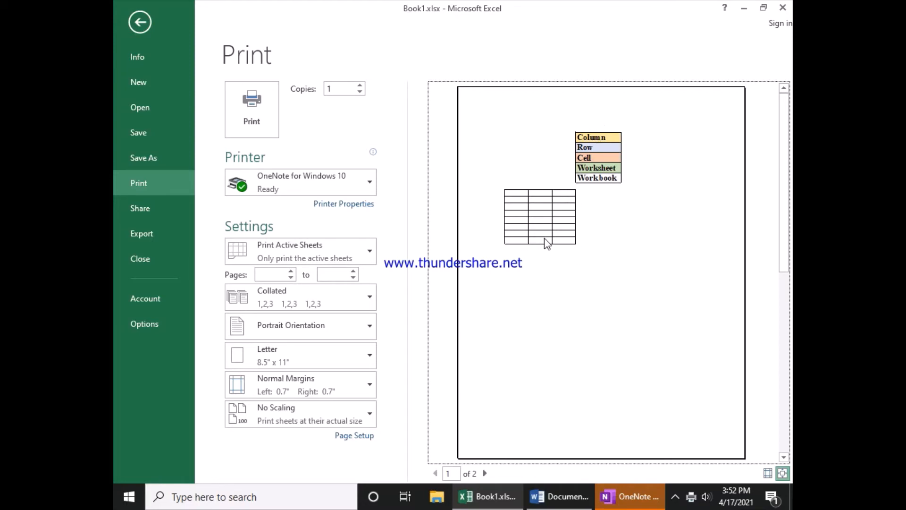
pyautogui.click(137, 24)
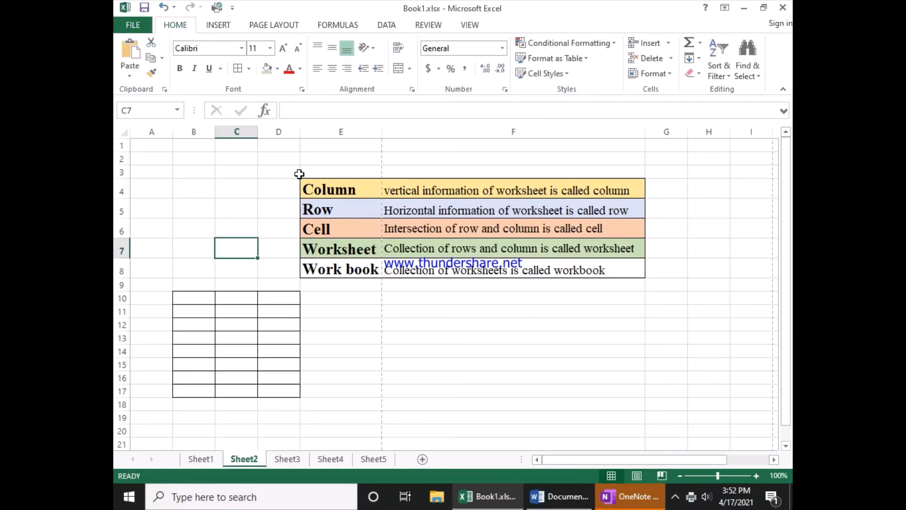
# Step: Select various empty cells around the tables to examine the sheet's page layout
pyautogui.click(255, 171)
pyautogui.click(371, 313)
pyautogui.click(558, 327)
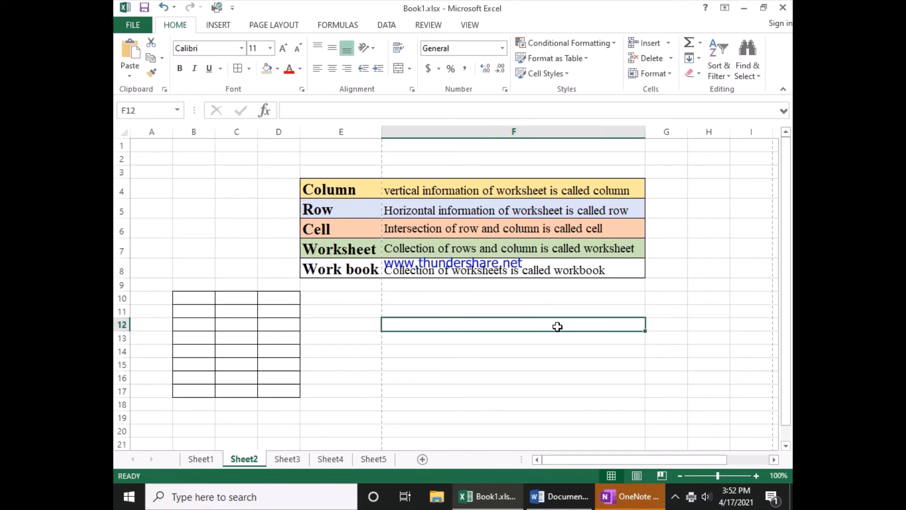
pyautogui.click(580, 308)
pyautogui.click(514, 340)
pyautogui.click(346, 324)
pyautogui.click(356, 363)
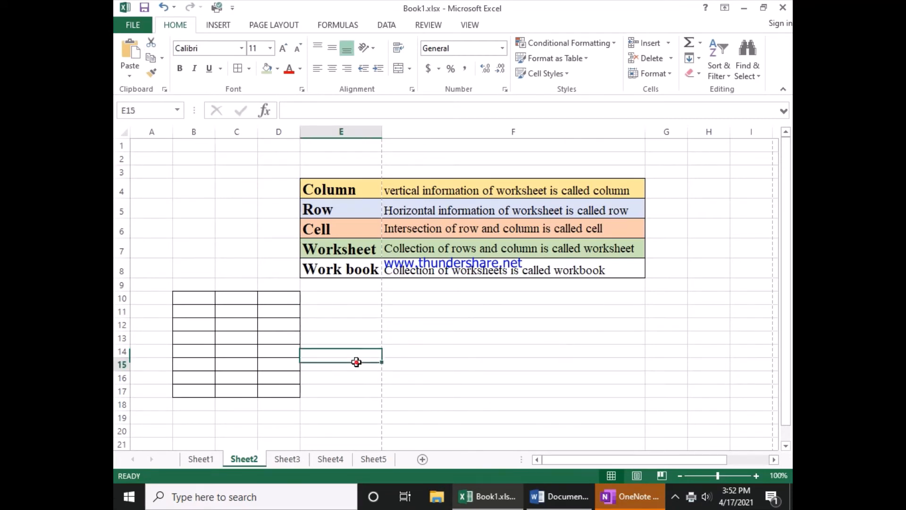
pyautogui.click(465, 368)
pyautogui.click(515, 338)
pyautogui.click(525, 353)
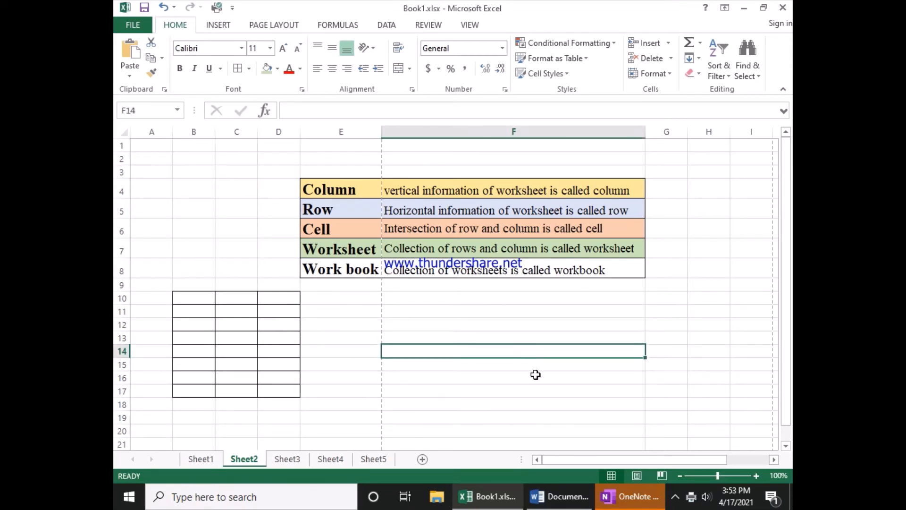
pyautogui.click(536, 374)
pyautogui.click(665, 353)
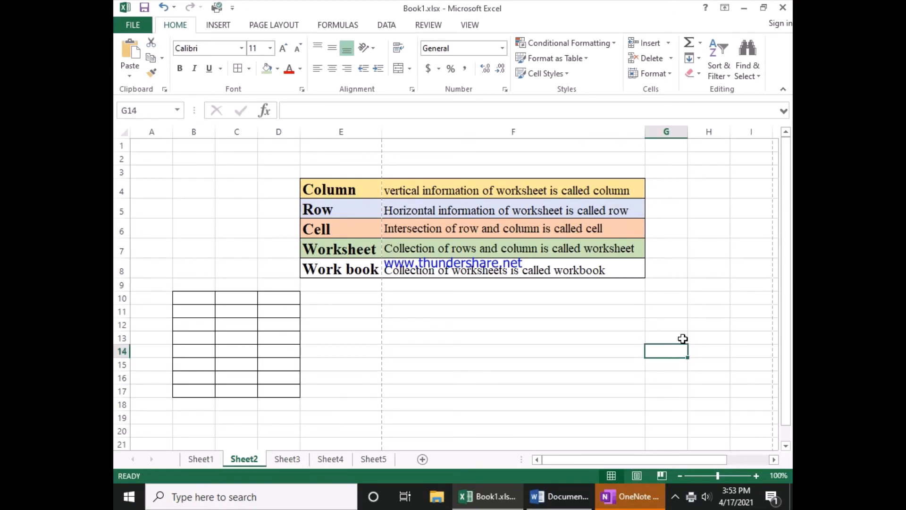
pyautogui.click(700, 264)
pyautogui.click(684, 202)
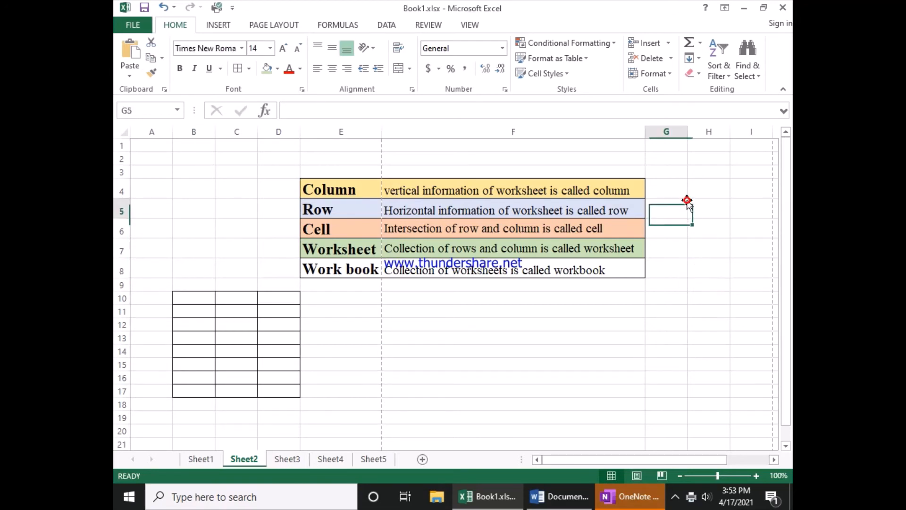
pyautogui.click(708, 283)
pyautogui.click(707, 321)
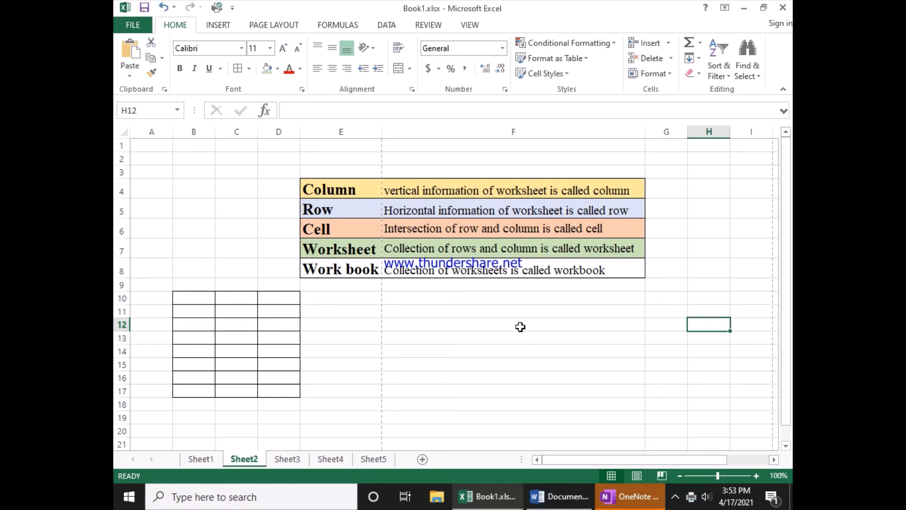